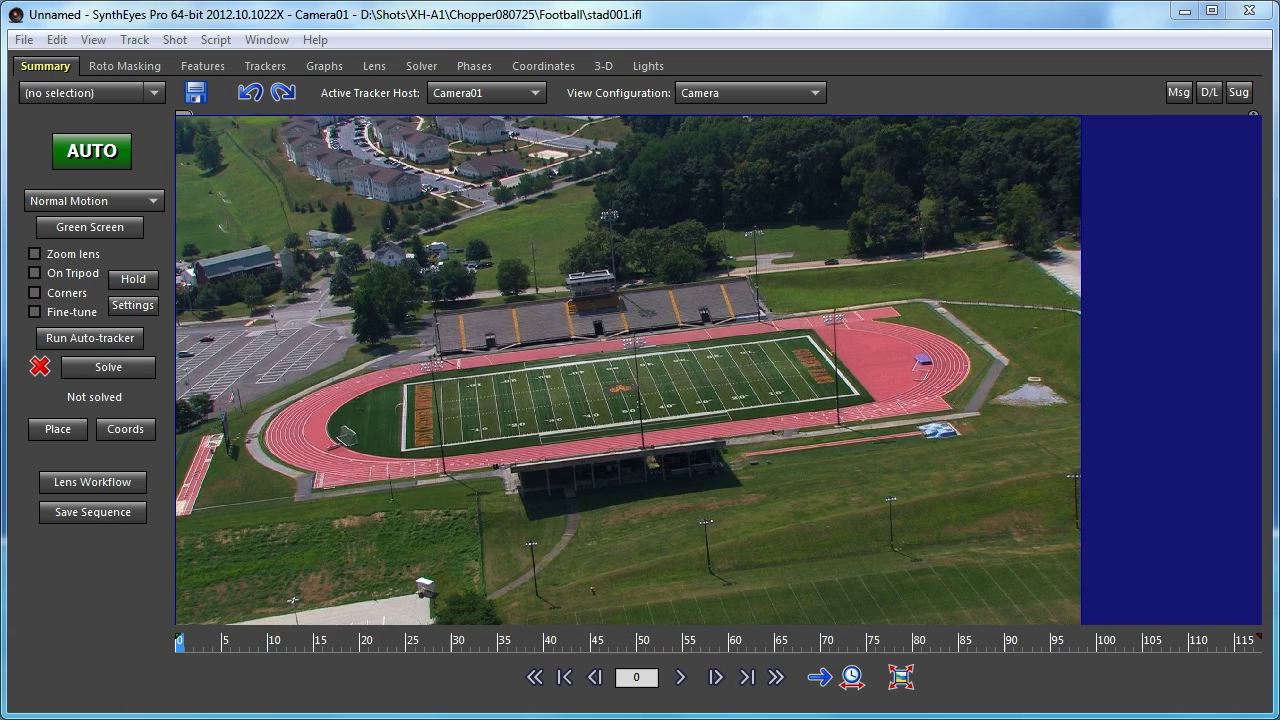
# Automatically track and solve the football stadium shot from frame 0, and accept the solver results.
pyautogui.moveTo(227, 643); pyautogui.dragTo(166, 640)
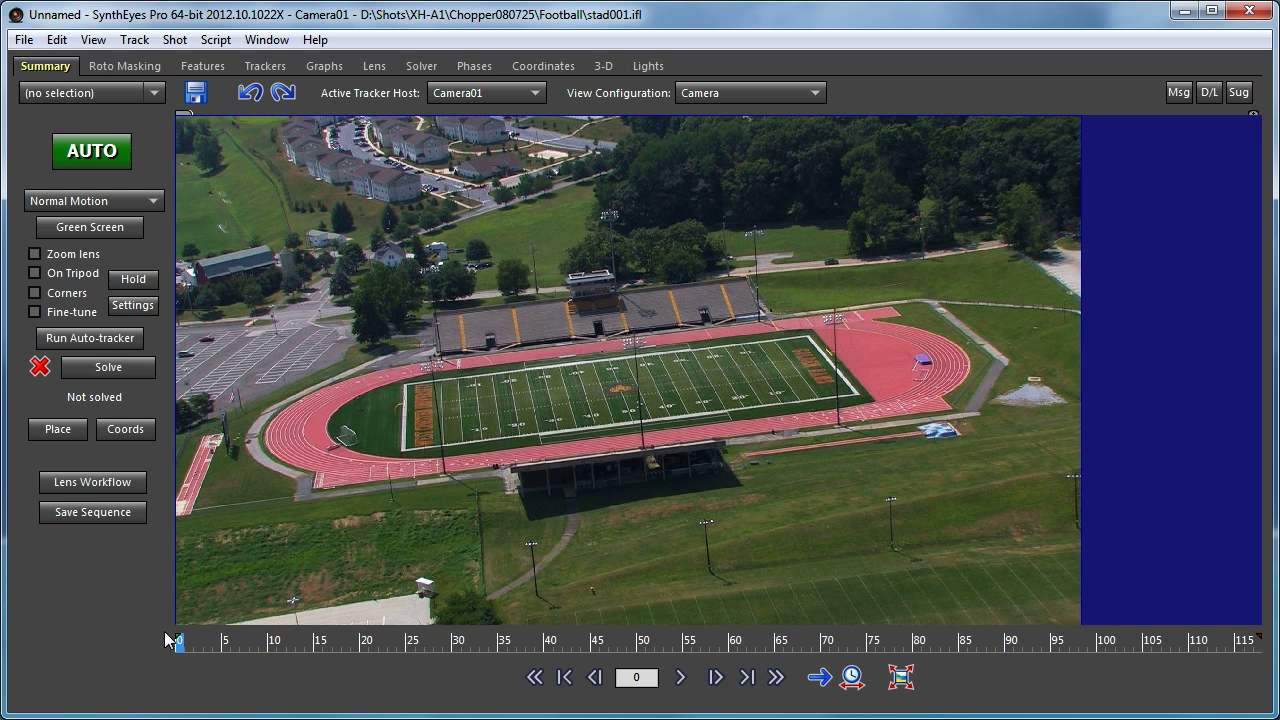
pyautogui.click(112, 153)
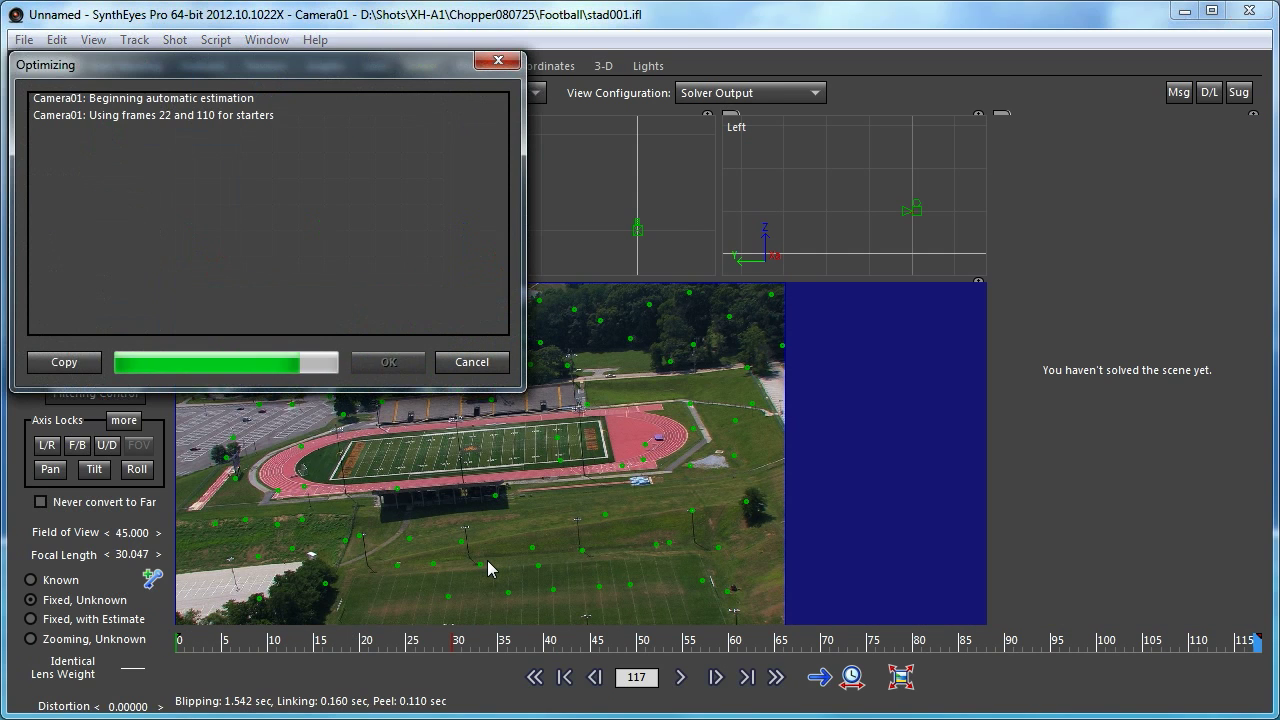
pyautogui.click(388, 362)
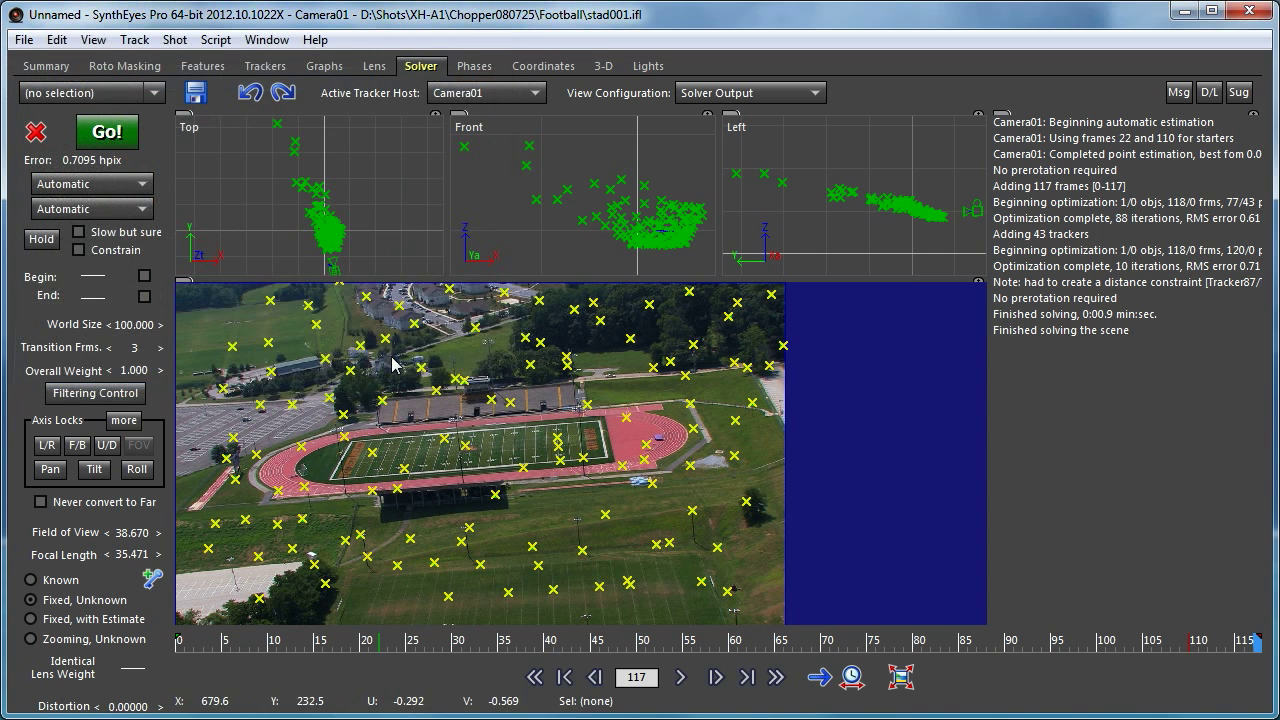
# Examine the light pole's shadow and lamp trackers up close, checking how Tracker12 follows its lamp across the shot's frames.
pyautogui.scroll(2, 487, 607)
pyautogui.scroll(3, 407, 467)
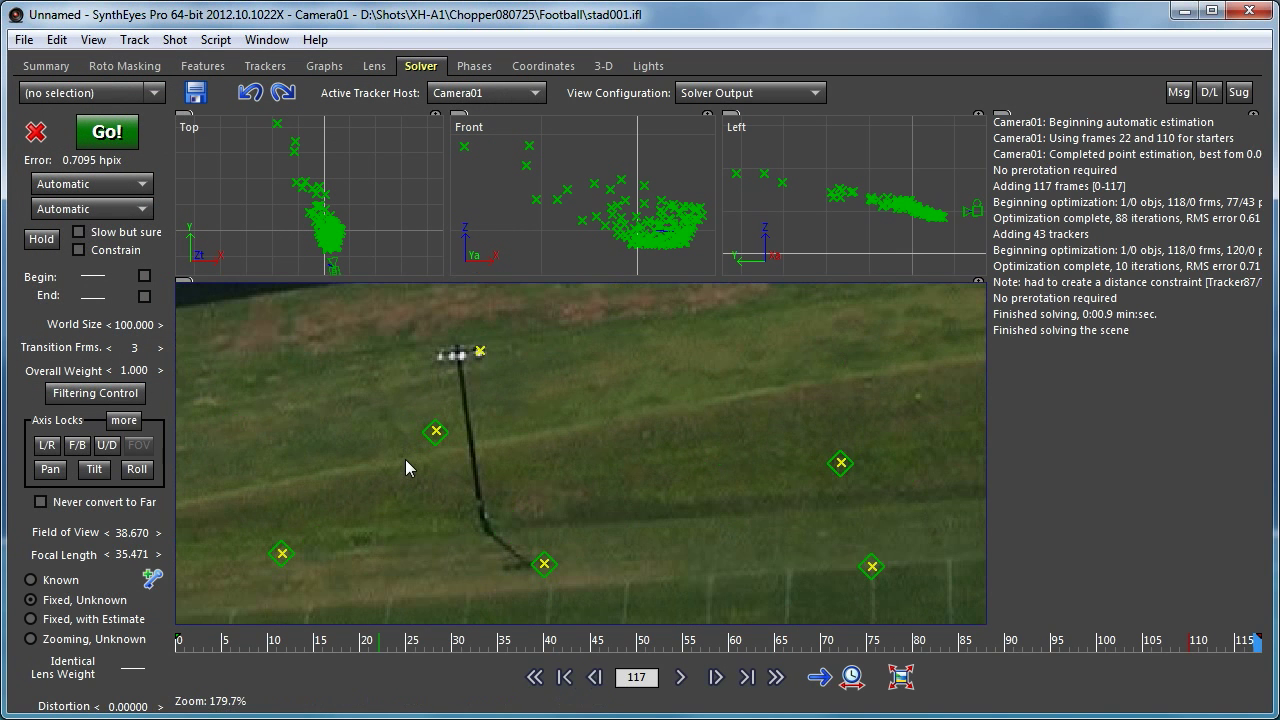
pyautogui.moveTo(405, 458); pyautogui.dragTo(488, 427, button='middle')
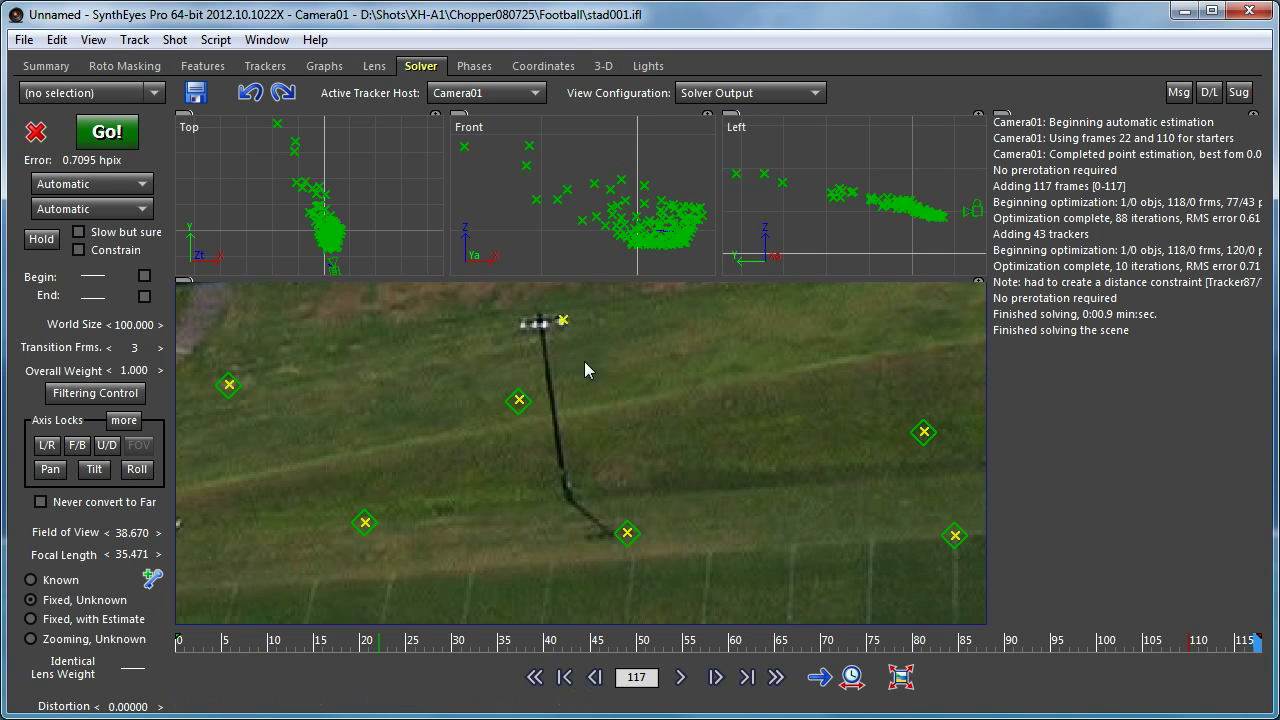
pyautogui.scroll(5, 629, 533)
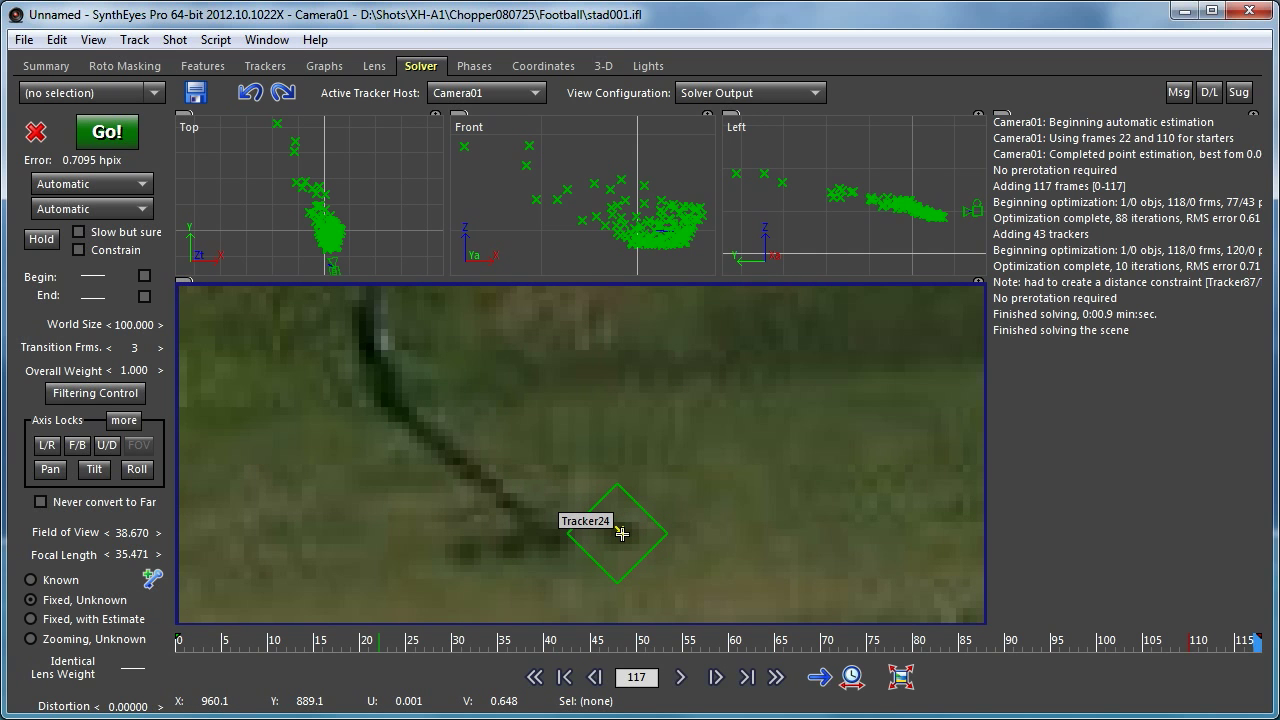
pyautogui.scroll(-5, 621, 534)
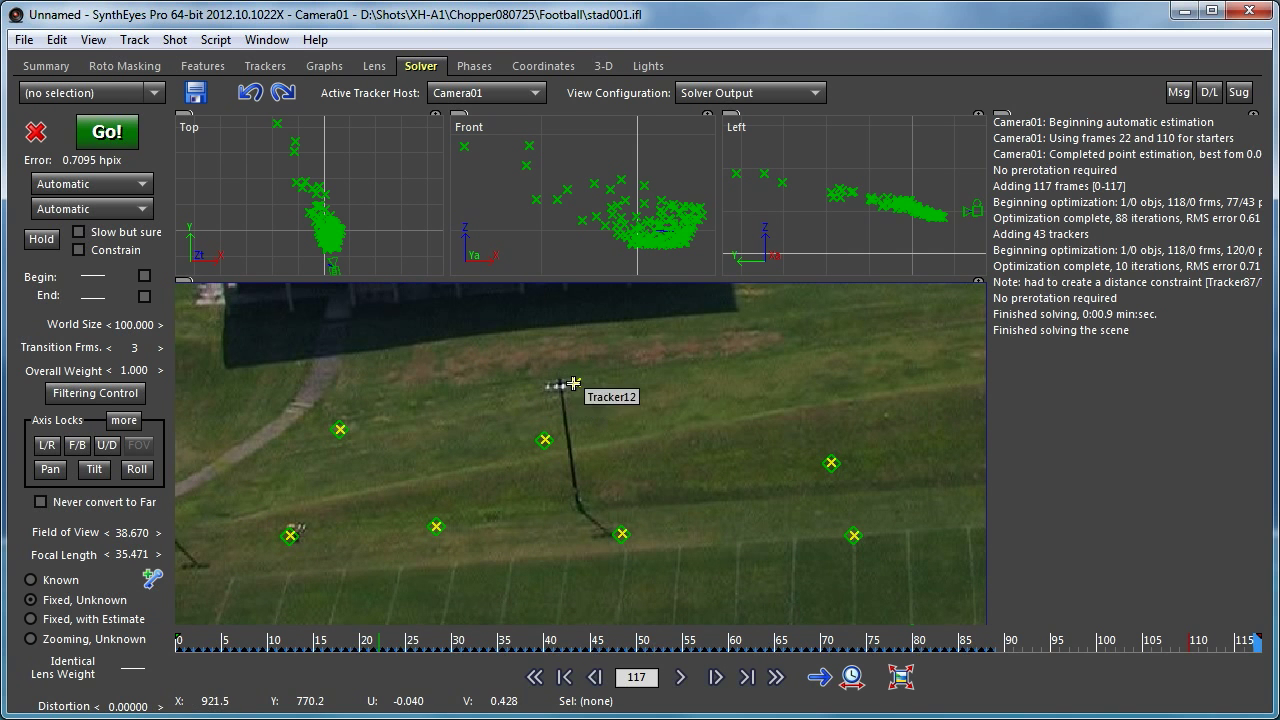
pyautogui.click(577, 383)
pyautogui.moveTo(416, 648); pyautogui.dragTo(745, 650)
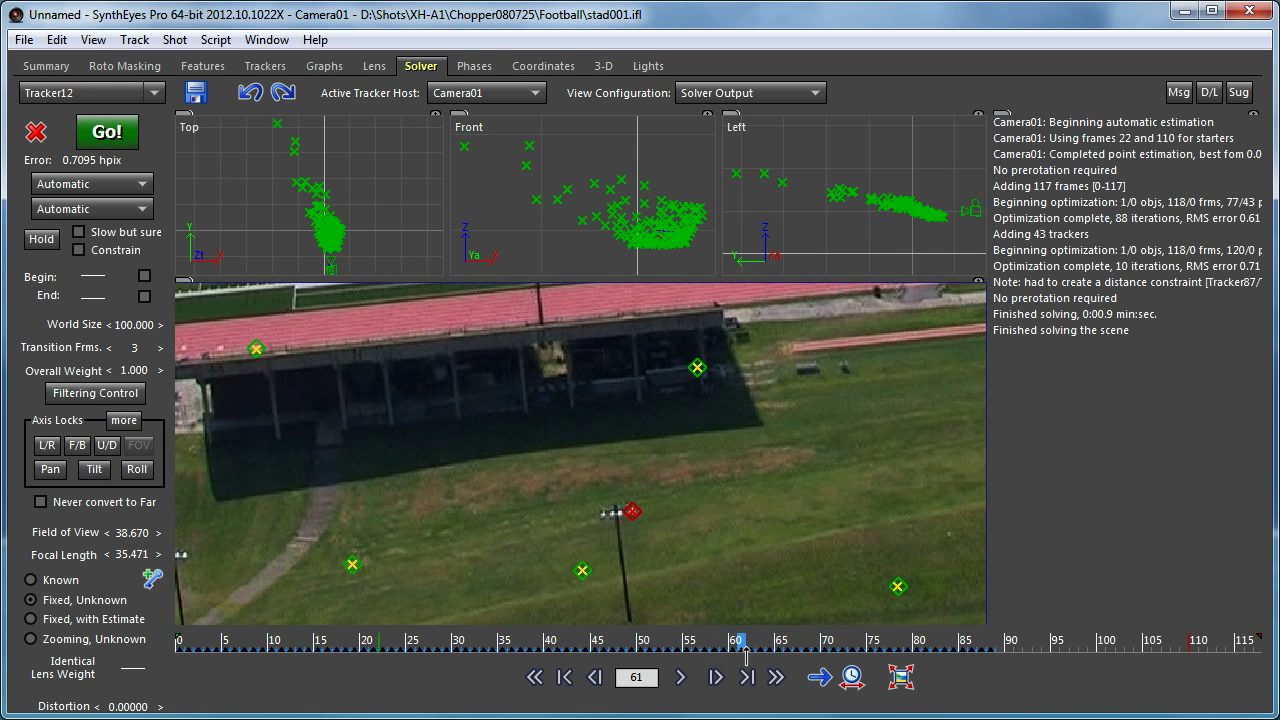
pyautogui.scroll(5, 590, 482)
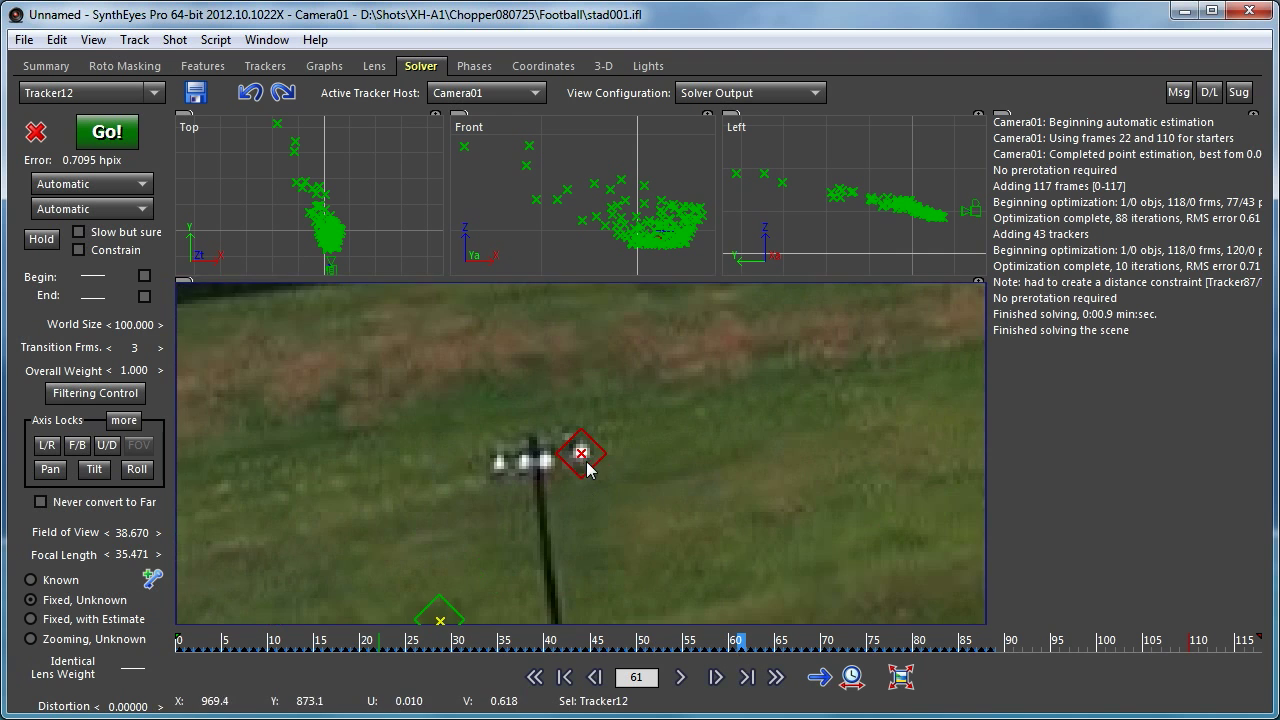
pyautogui.click(819, 677)
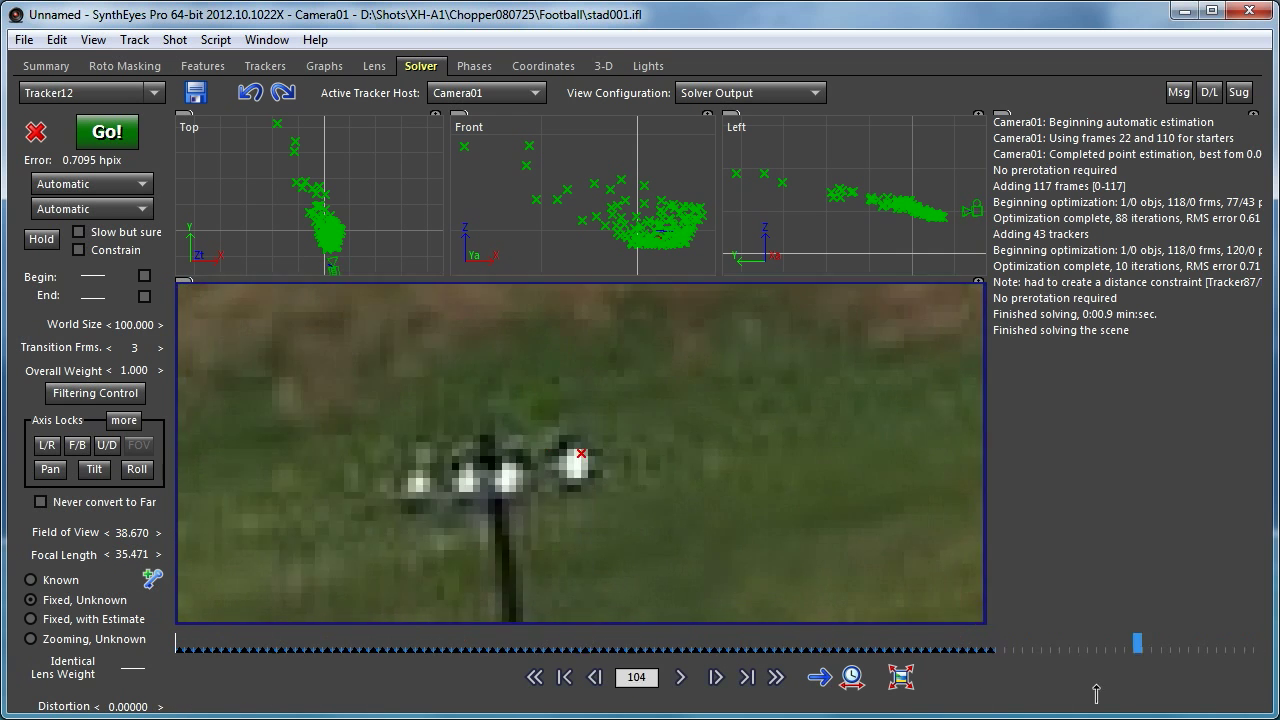
pyautogui.click(536, 678)
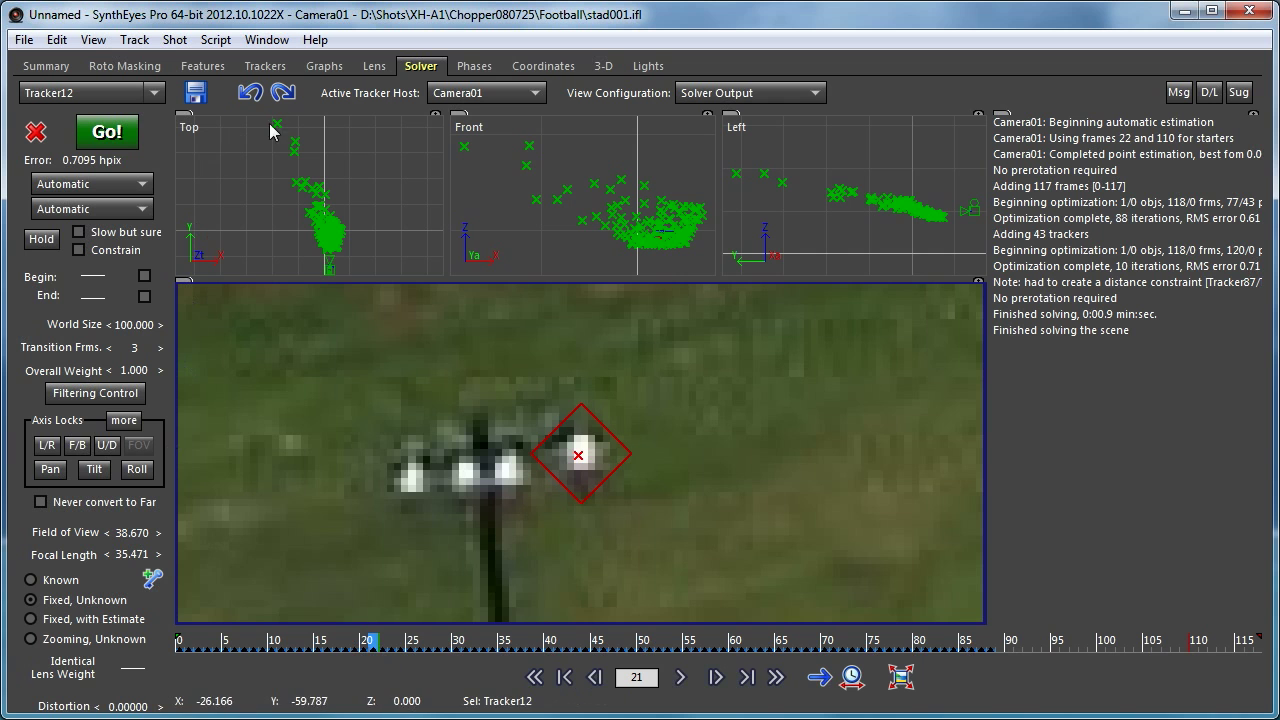
# Create a supervised tracker at frame 21 on the end lamp of the next light pole, to the right of the Tracker12 pole.
pyautogui.click(372, 66)
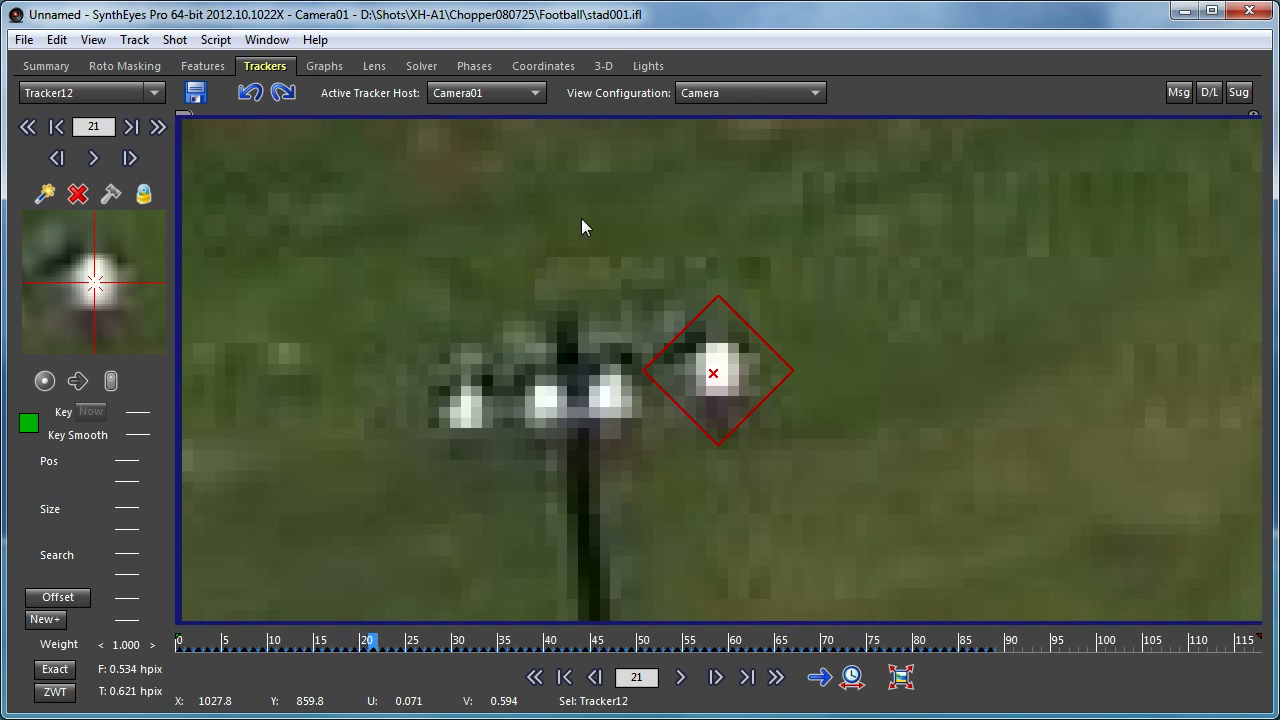
pyautogui.scroll(-10, 583, 223)
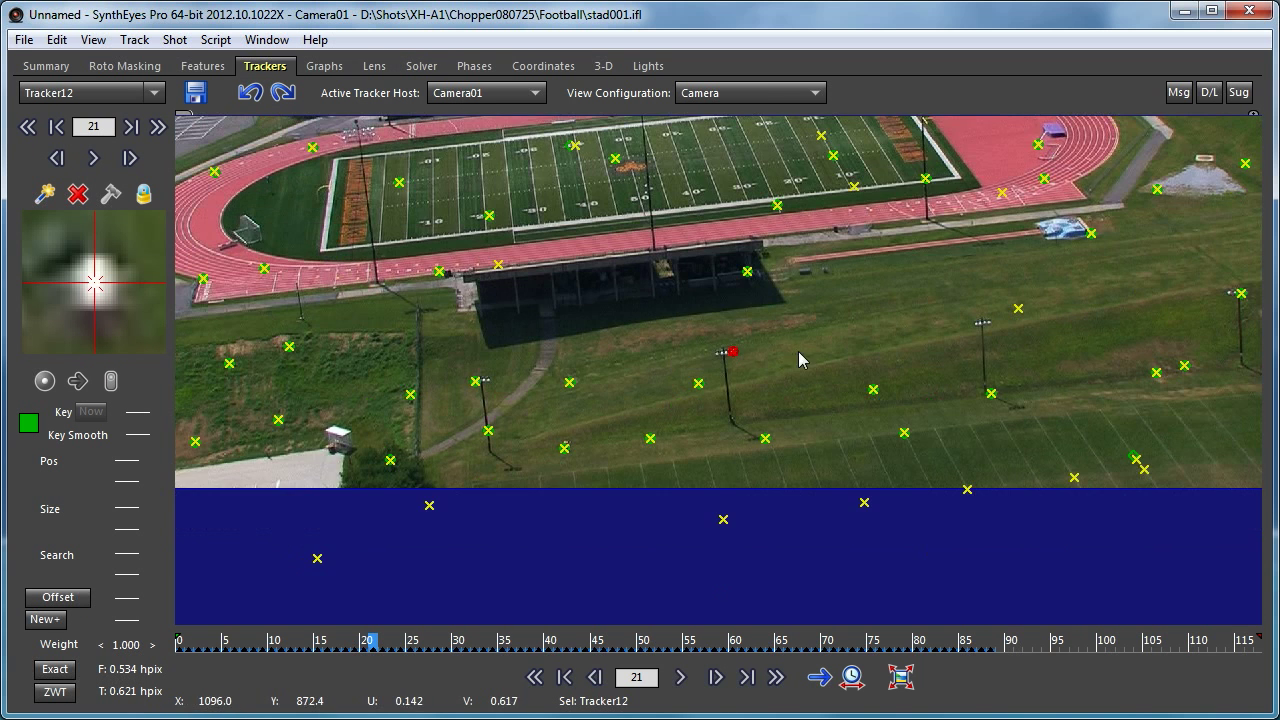
pyautogui.scroll(3, 785, 348)
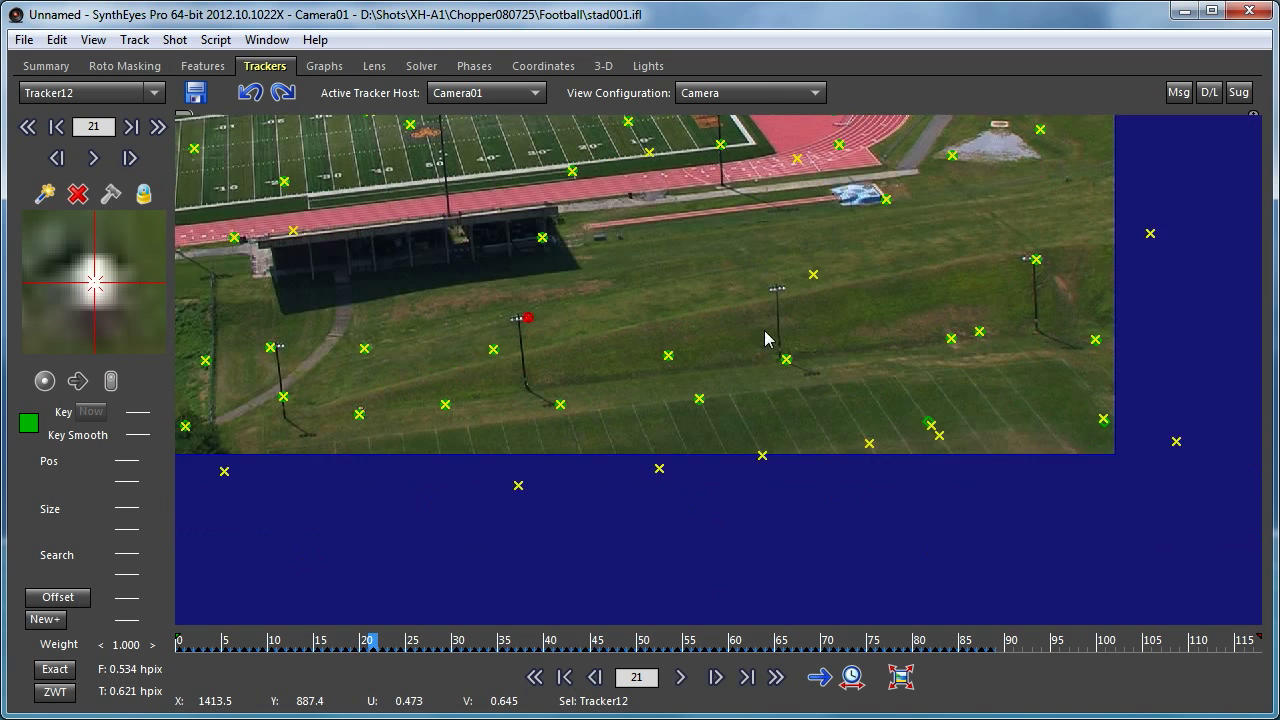
pyautogui.scroll(3, 697, 364)
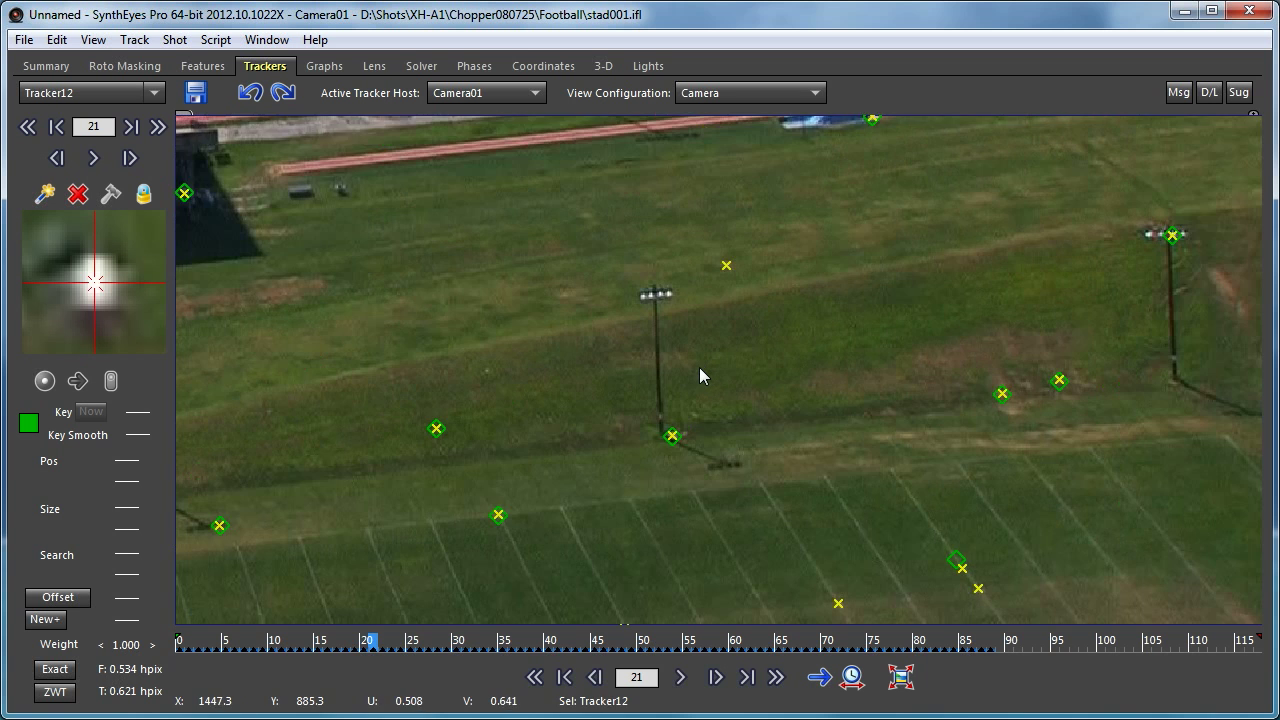
pyautogui.scroll(2, 699, 367)
pyautogui.moveTo(699, 367); pyautogui.dragTo(647, 368, button='middle')
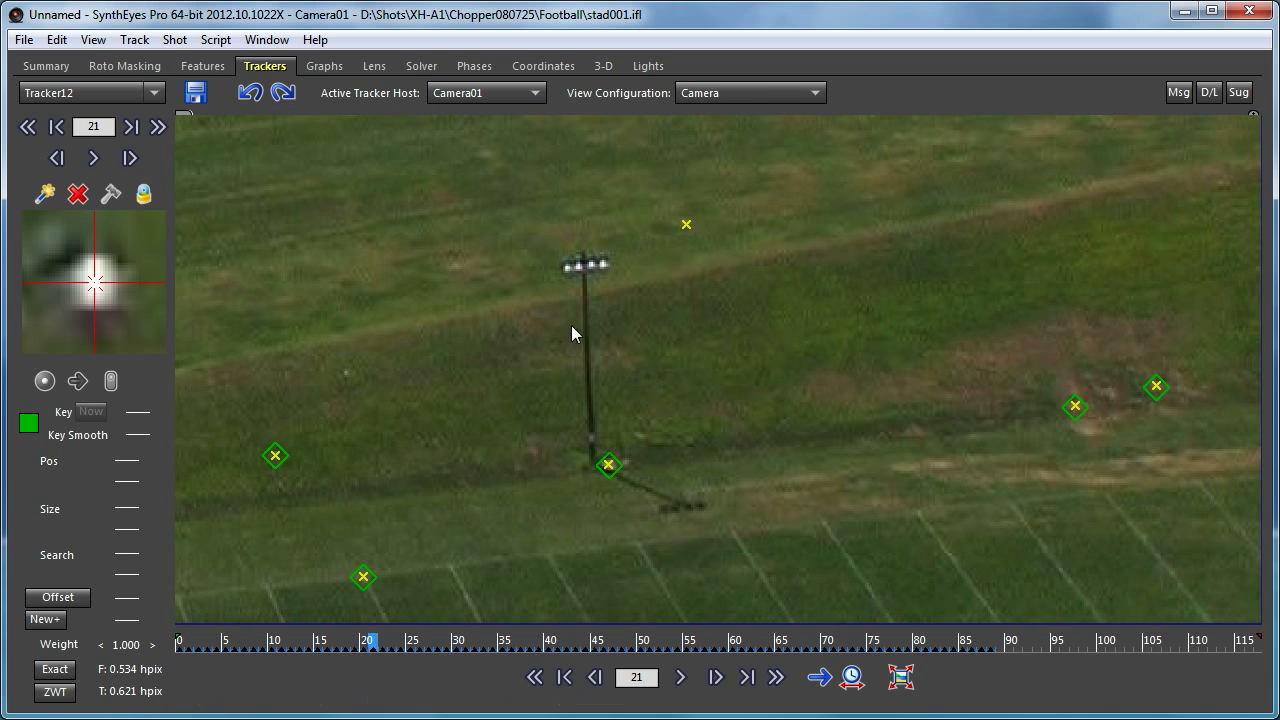
pyautogui.click(45, 195)
pyautogui.moveTo(606, 274); pyautogui.dragTo(599, 269)
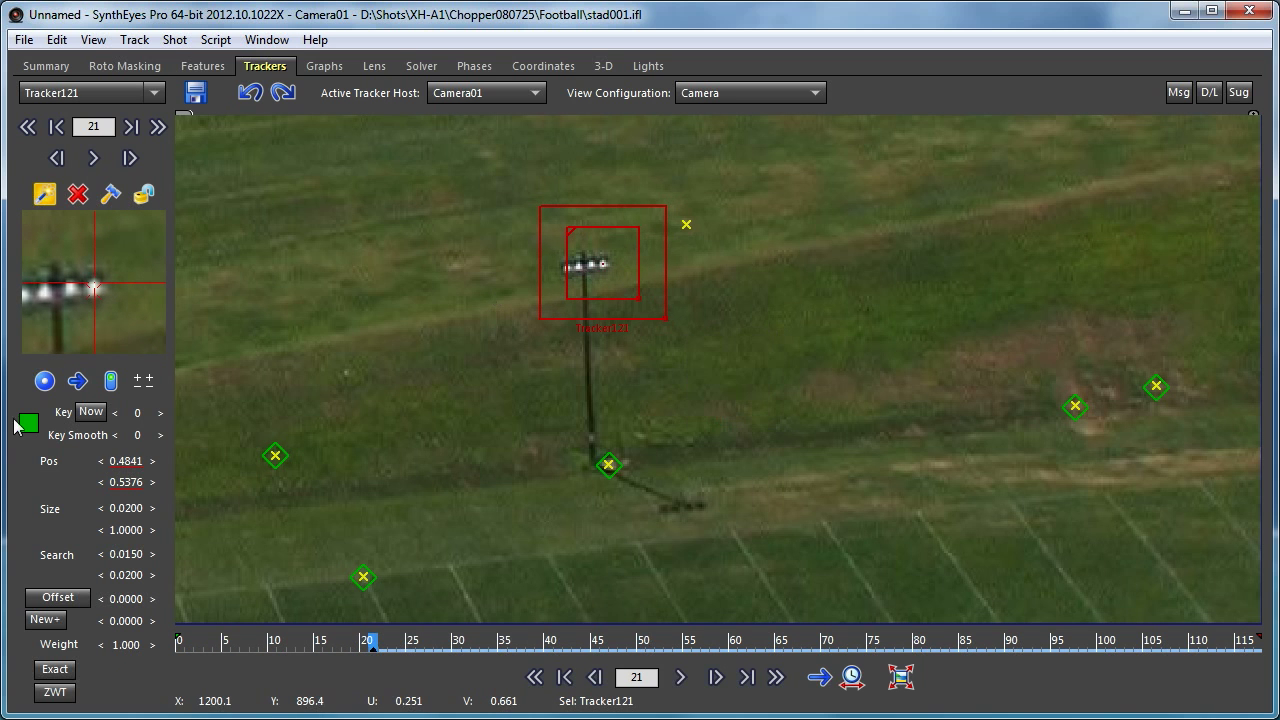
# Make the lamp tracker a pattern-match tracker, reduce its size to 0.0080, and recentre it on the lamp at vertical position 0.5400.
pyautogui.click(44, 381)
pyautogui.click(44, 483)
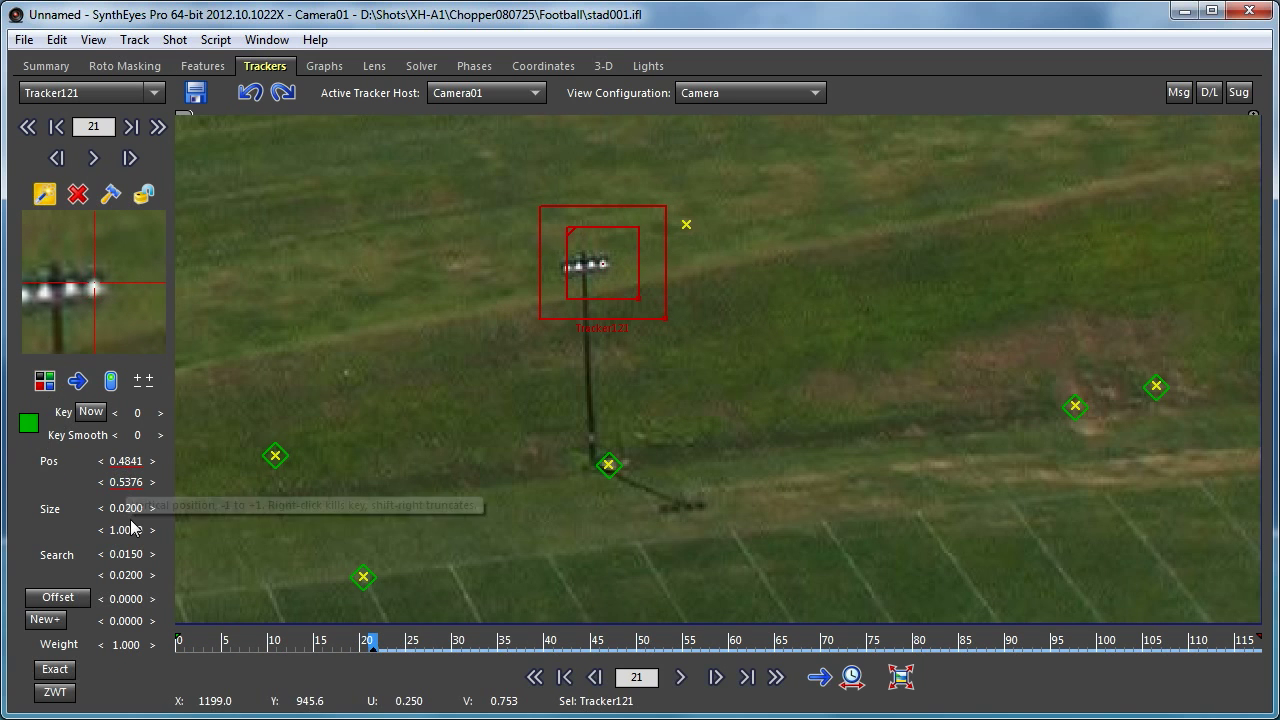
pyautogui.moveTo(126, 510); pyautogui.dragTo(92, 515)
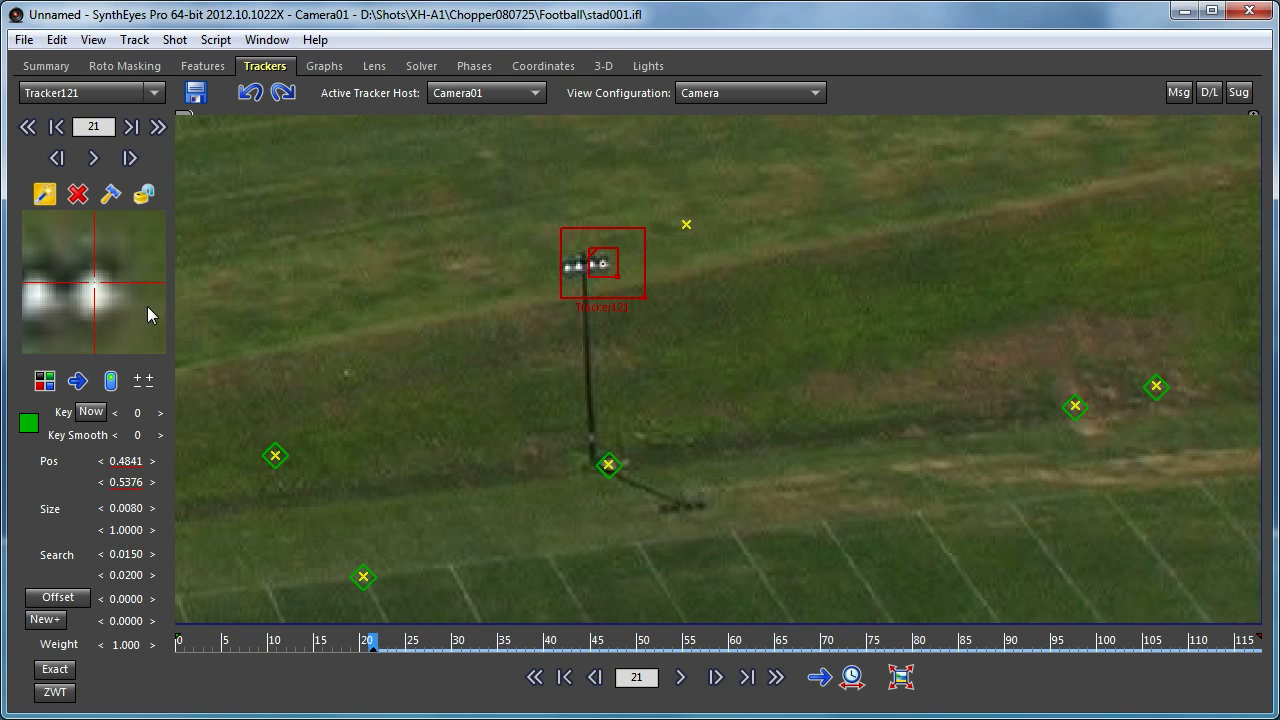
pyautogui.moveTo(147, 306); pyautogui.dragTo(147, 296)
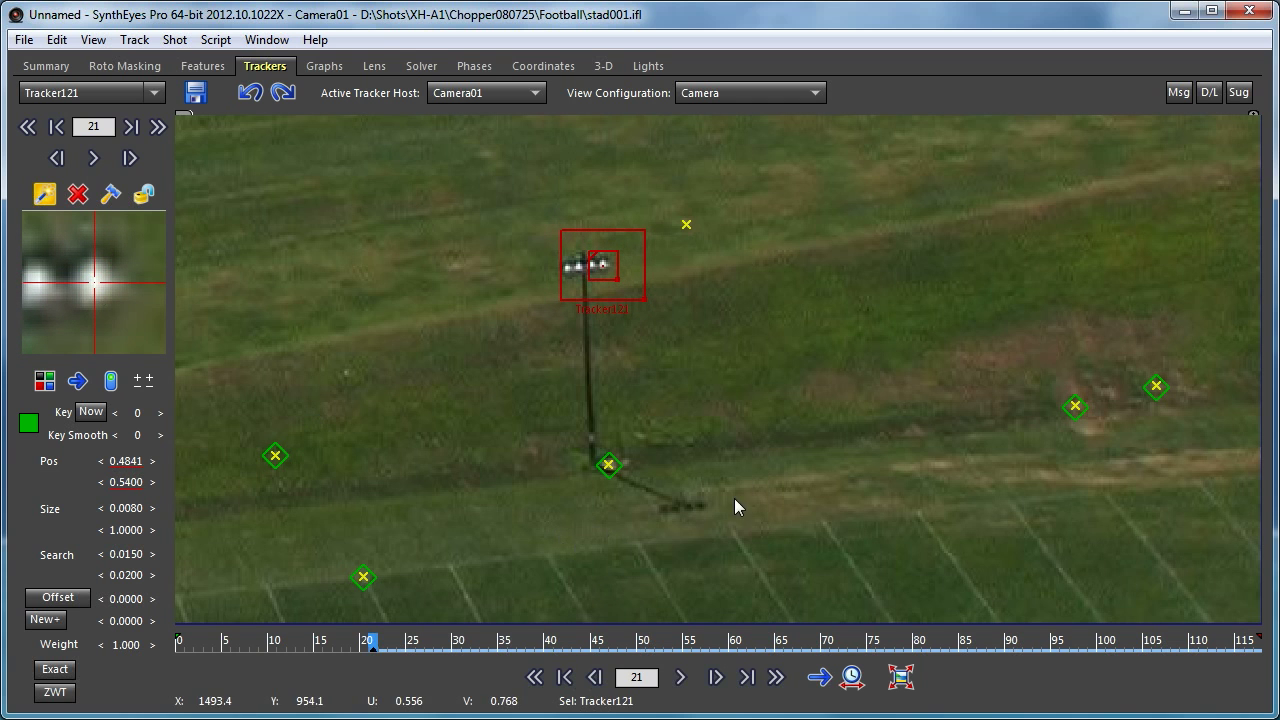
# Add a second tracker on the end of the same pole's lamp shadow, and track both new trackers forward to frame 117.
pyautogui.click(701, 506)
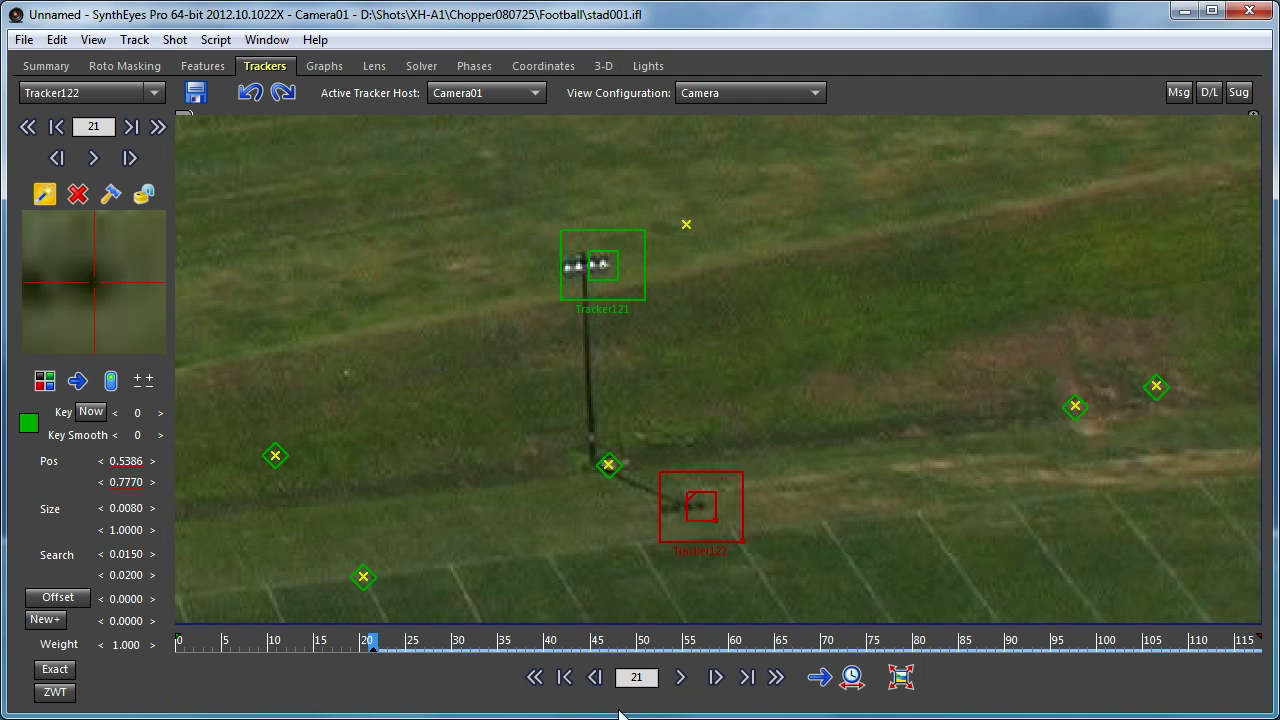
pyautogui.click(681, 677)
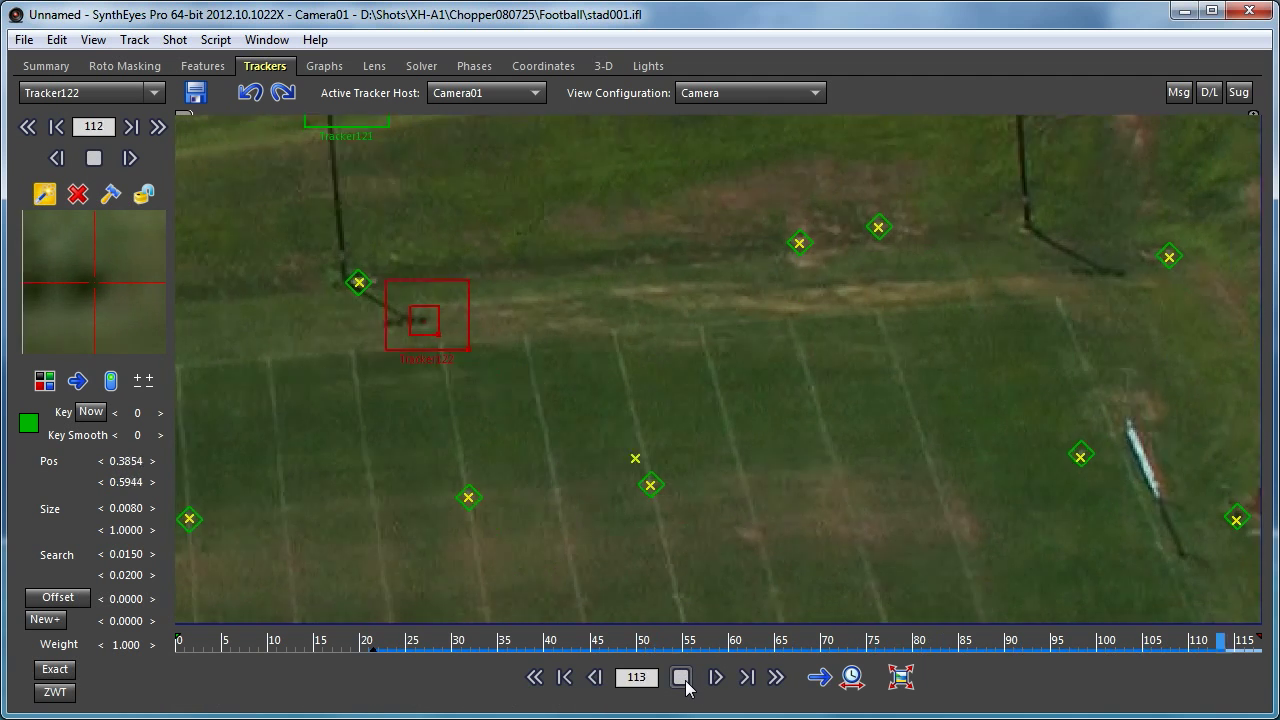
pyautogui.moveTo(642, 431); pyautogui.dragTo(806, 529, button='middle')
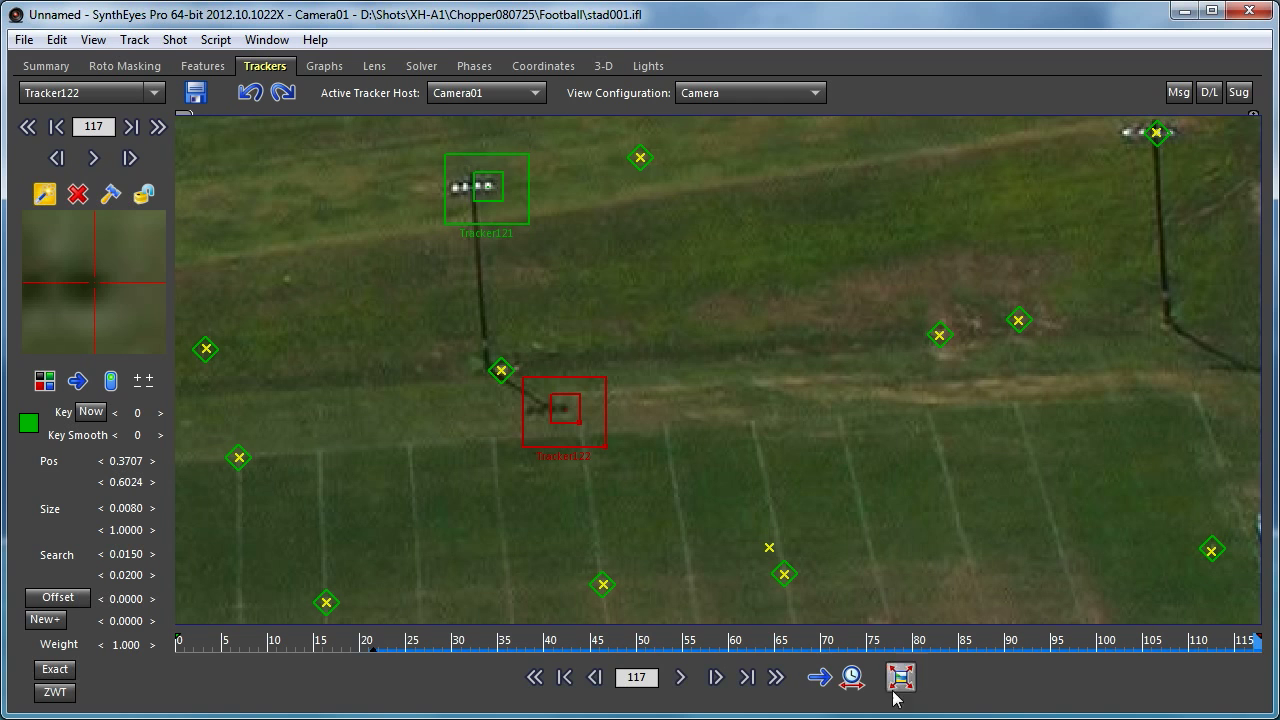
# Set the shadow tracker and lamp tracker to backward tracking, and track each of them back to frame 0.
pyautogui.click(76, 382)
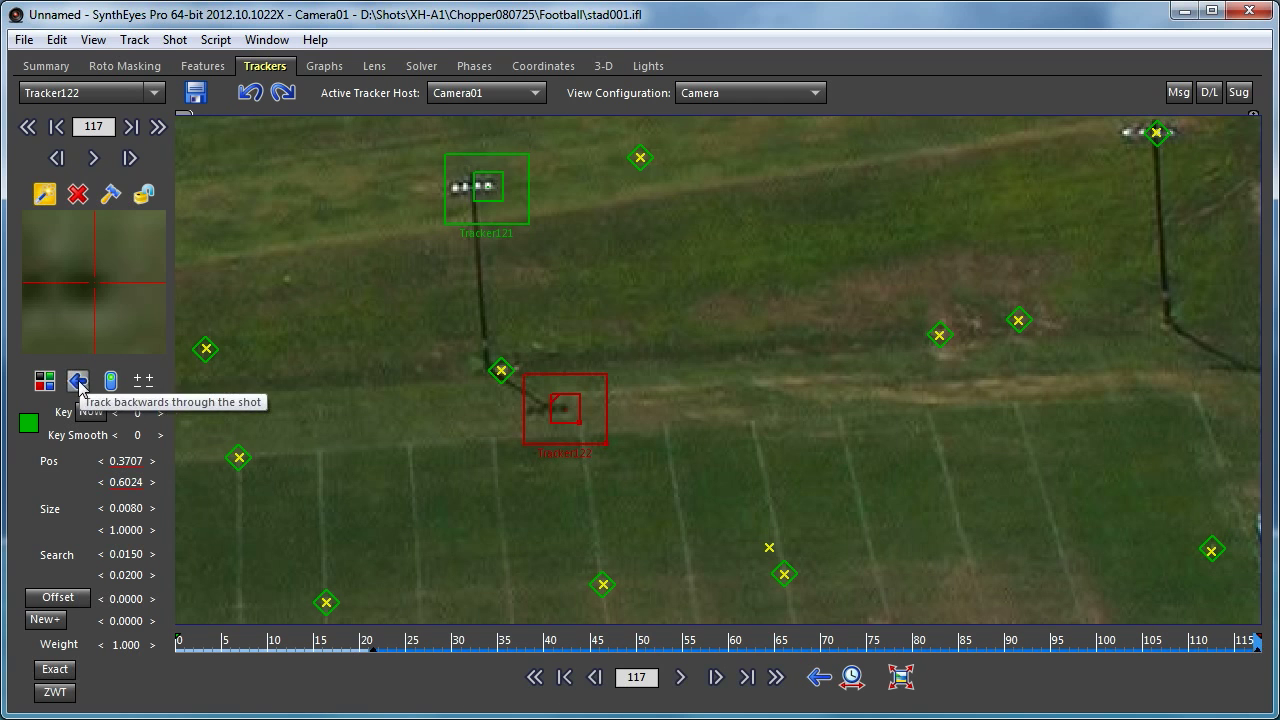
pyautogui.click(684, 679)
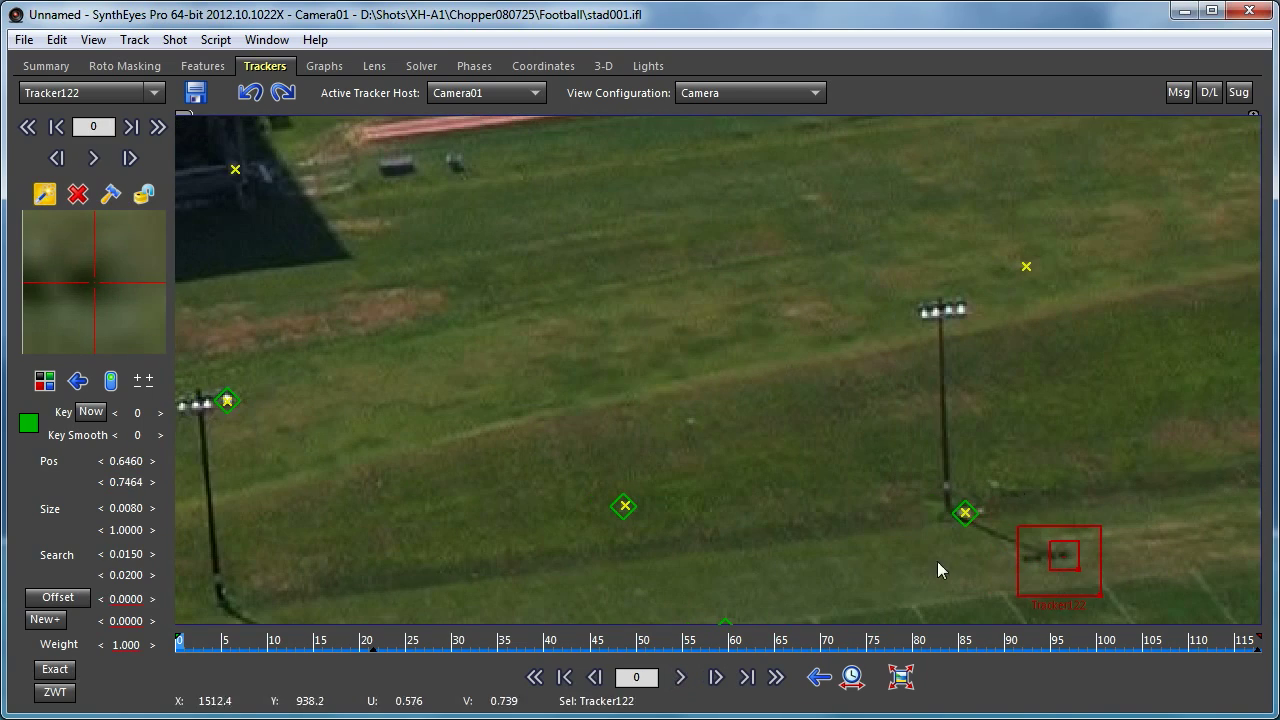
pyautogui.moveTo(420, 648); pyautogui.dragTo(374, 681)
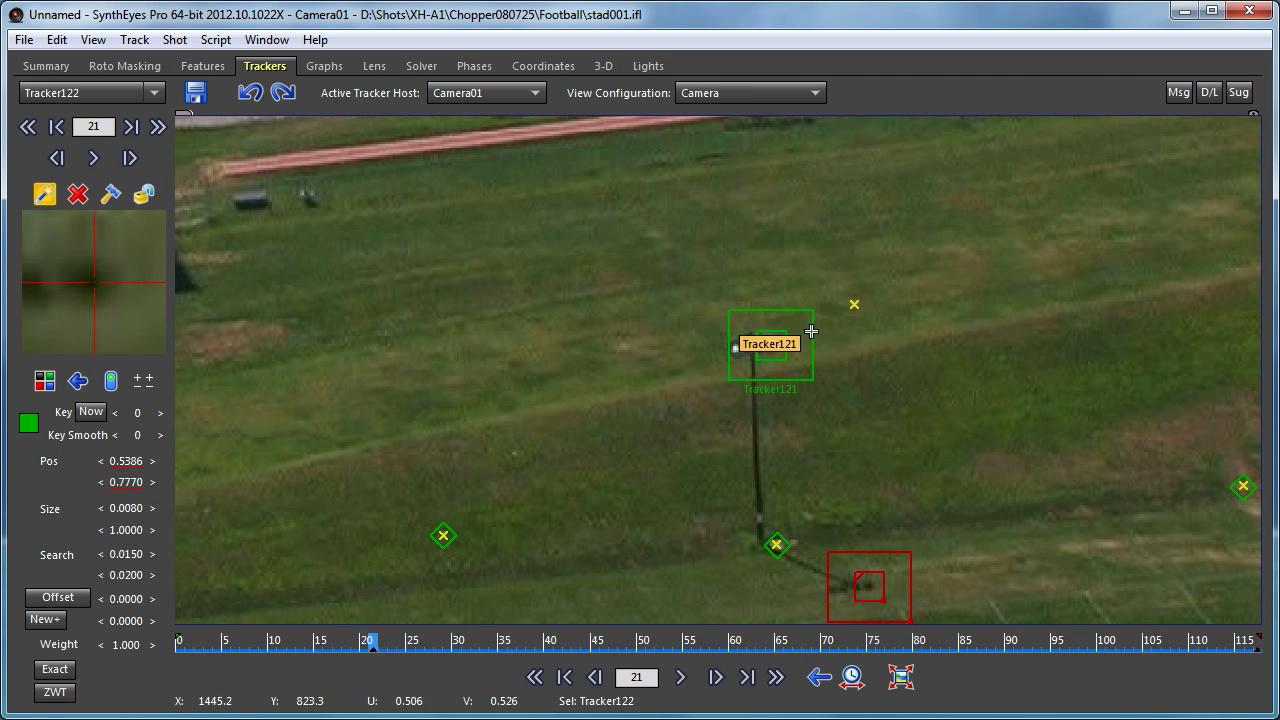
pyautogui.click(808, 334)
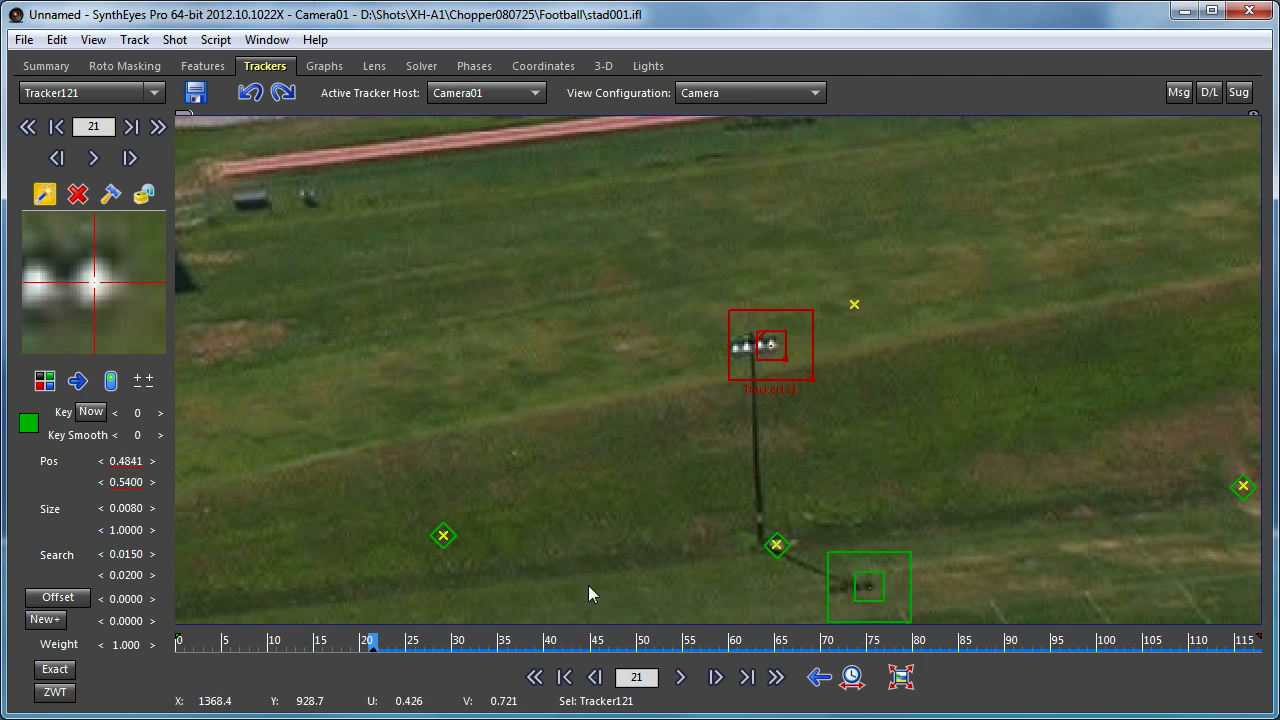
pyautogui.click(77, 381)
pyautogui.click(93, 158)
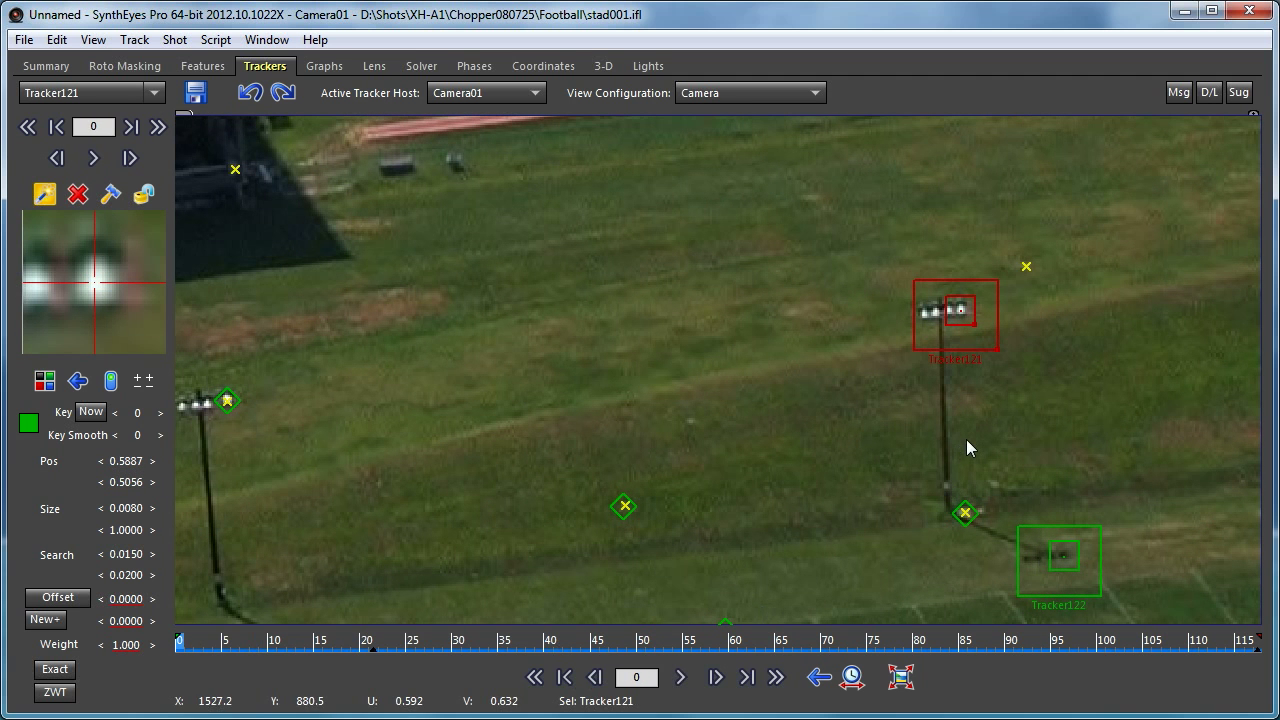
# Re-solve the scene in Refine mode with the two added trackers, and accept the solver results.
pyautogui.click(1049, 527)
pyautogui.click(419, 66)
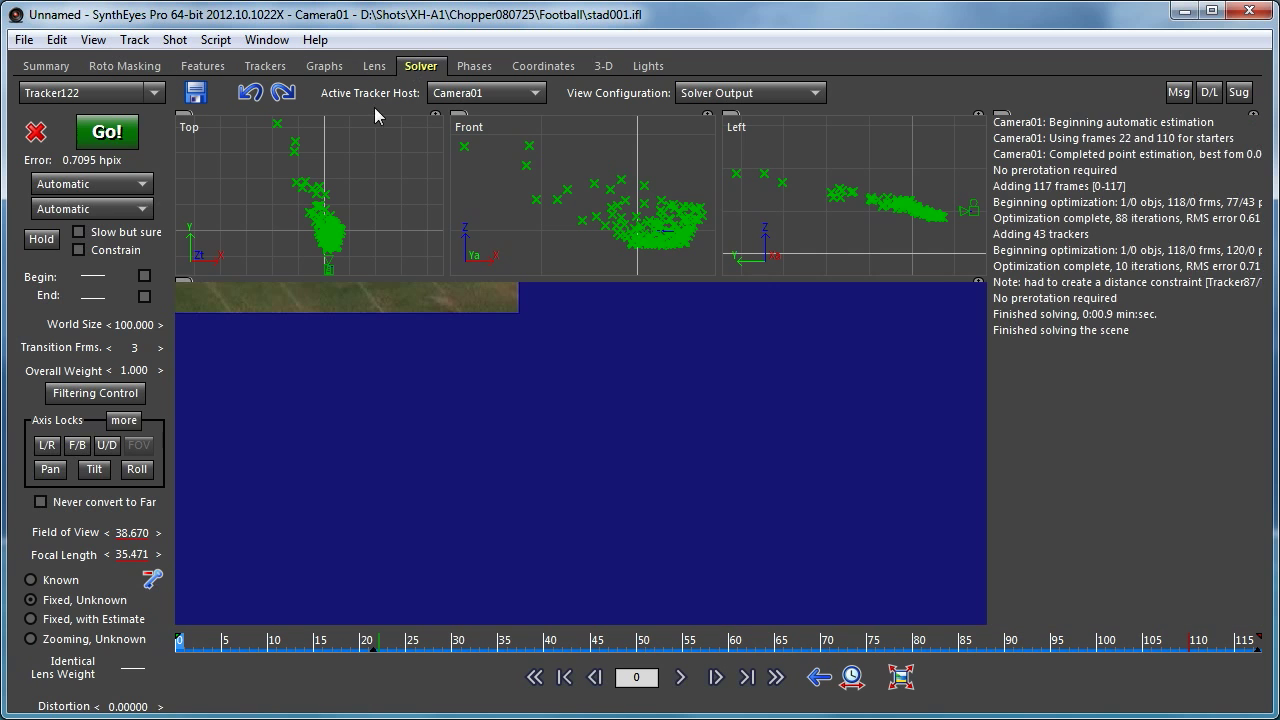
pyautogui.click(91, 184)
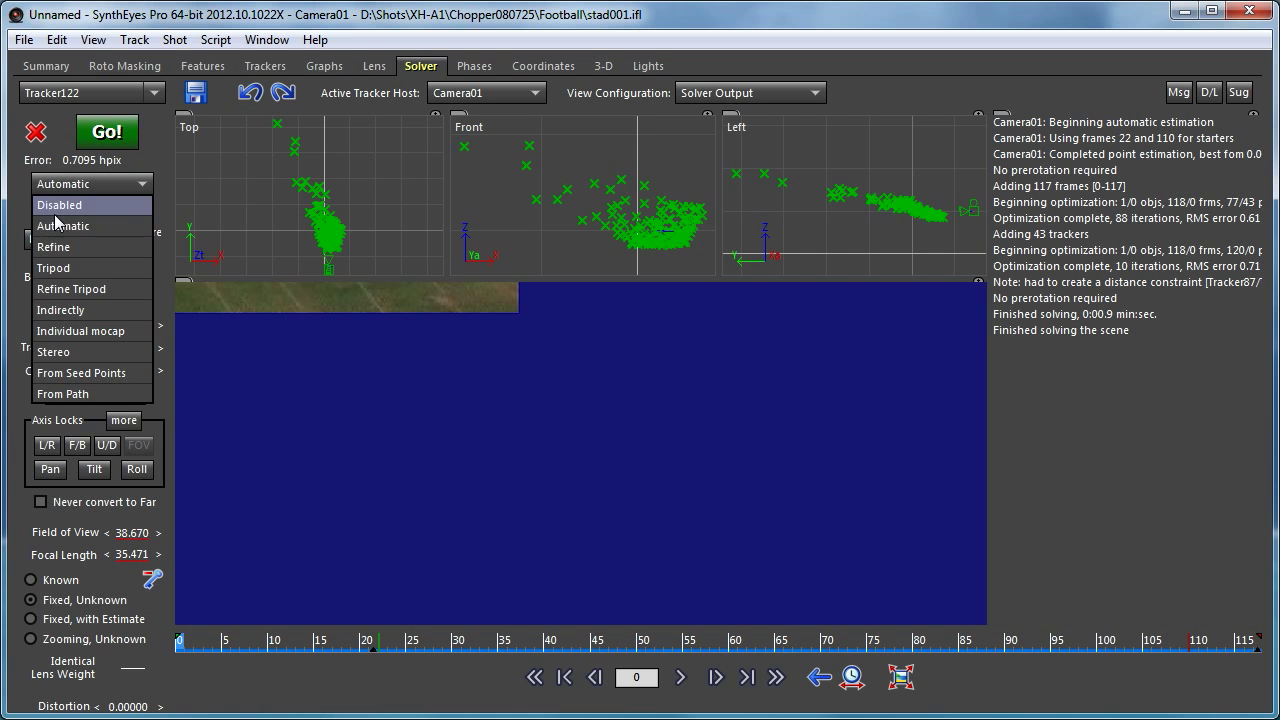
pyautogui.click(60, 248)
pyautogui.click(102, 133)
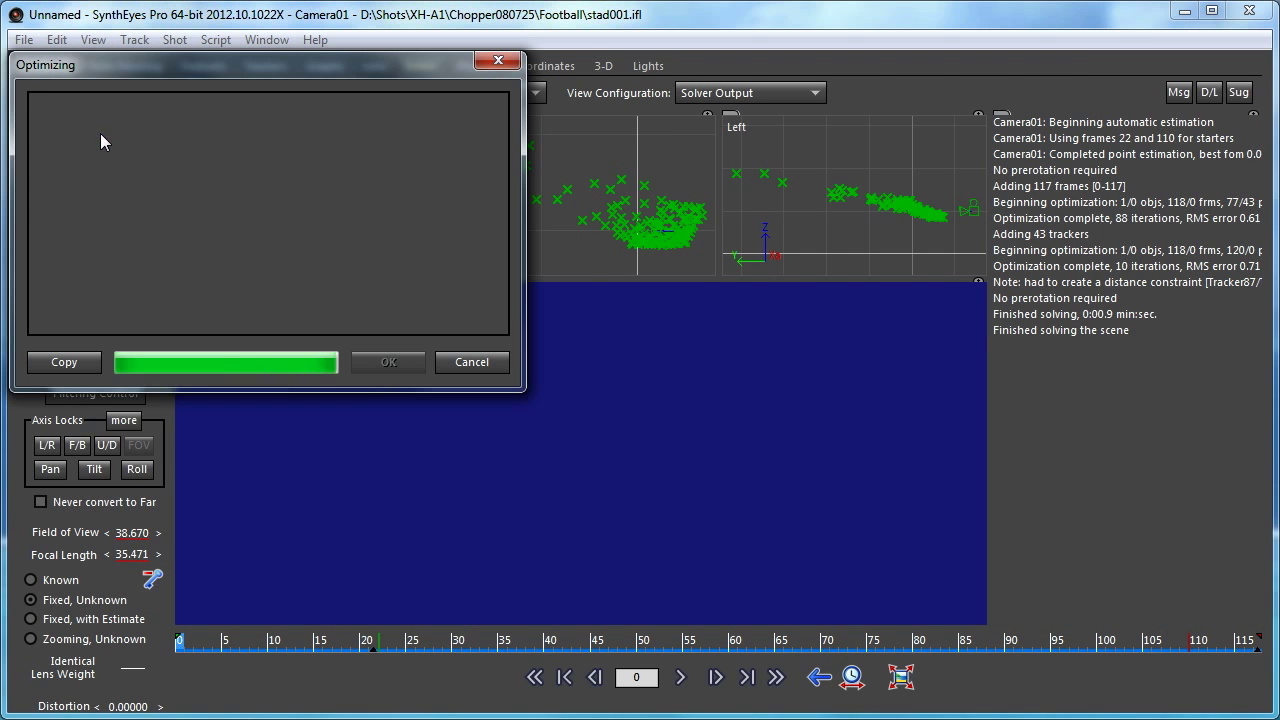
pyautogui.click(381, 364)
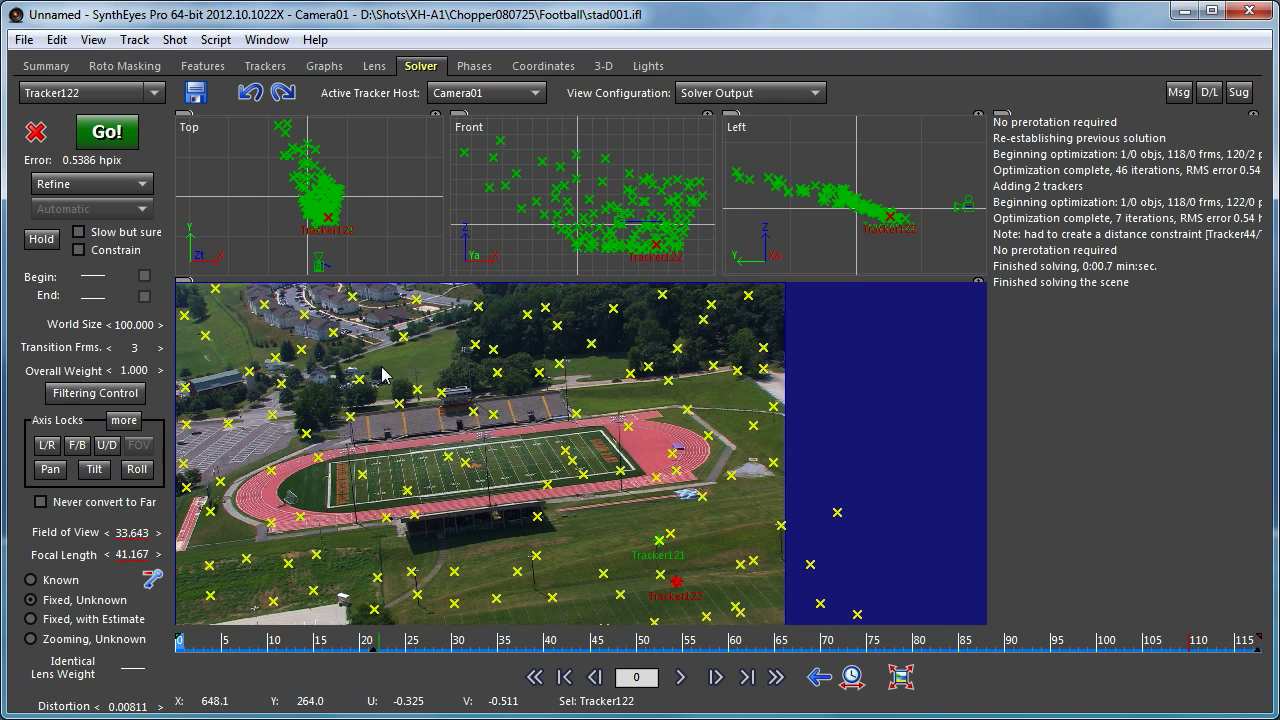
# Inspect Tracker12's solved point against the end lamp of its light pole at frame 0.
pyautogui.scroll(5, 550, 570)
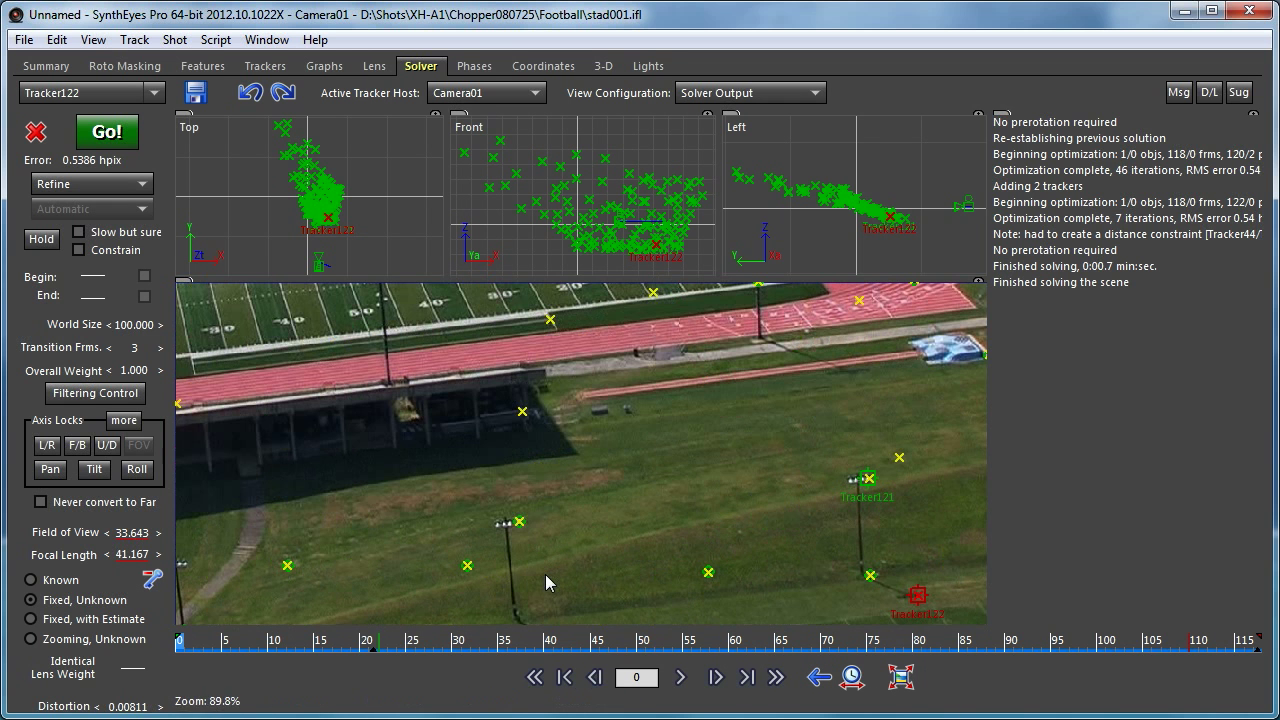
pyautogui.click(518, 521)
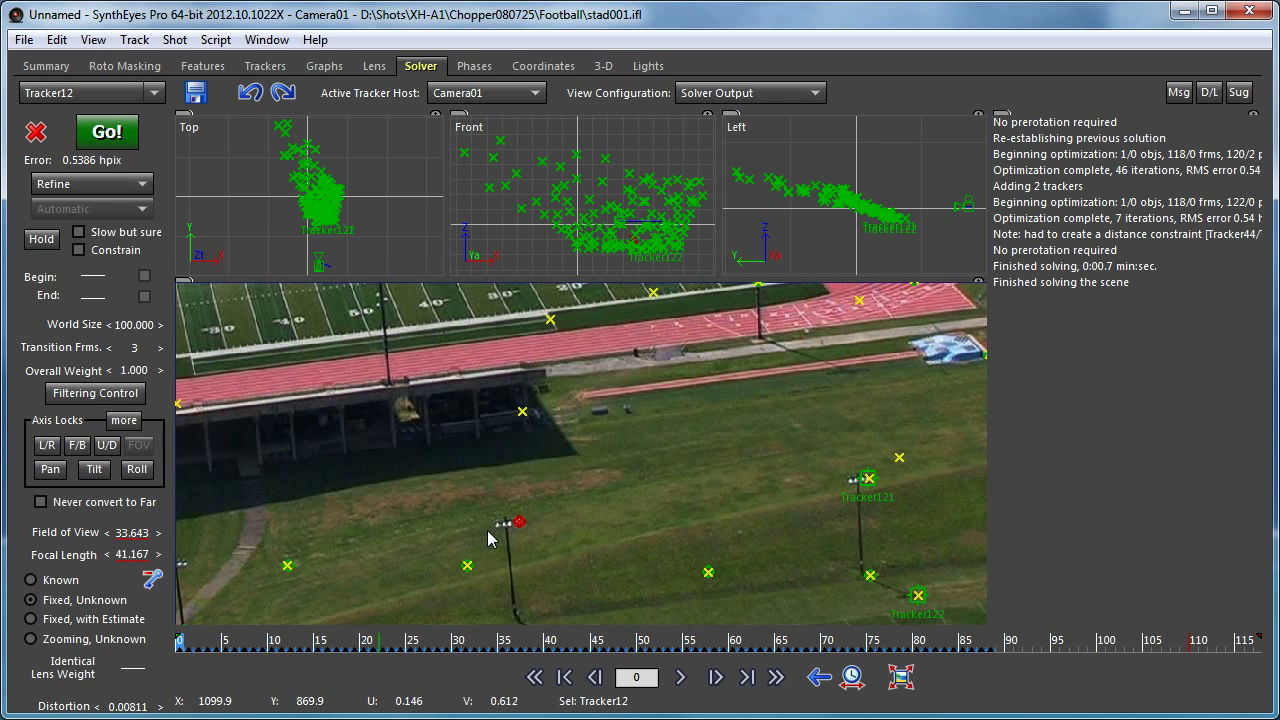
pyautogui.scroll(5, 490, 533)
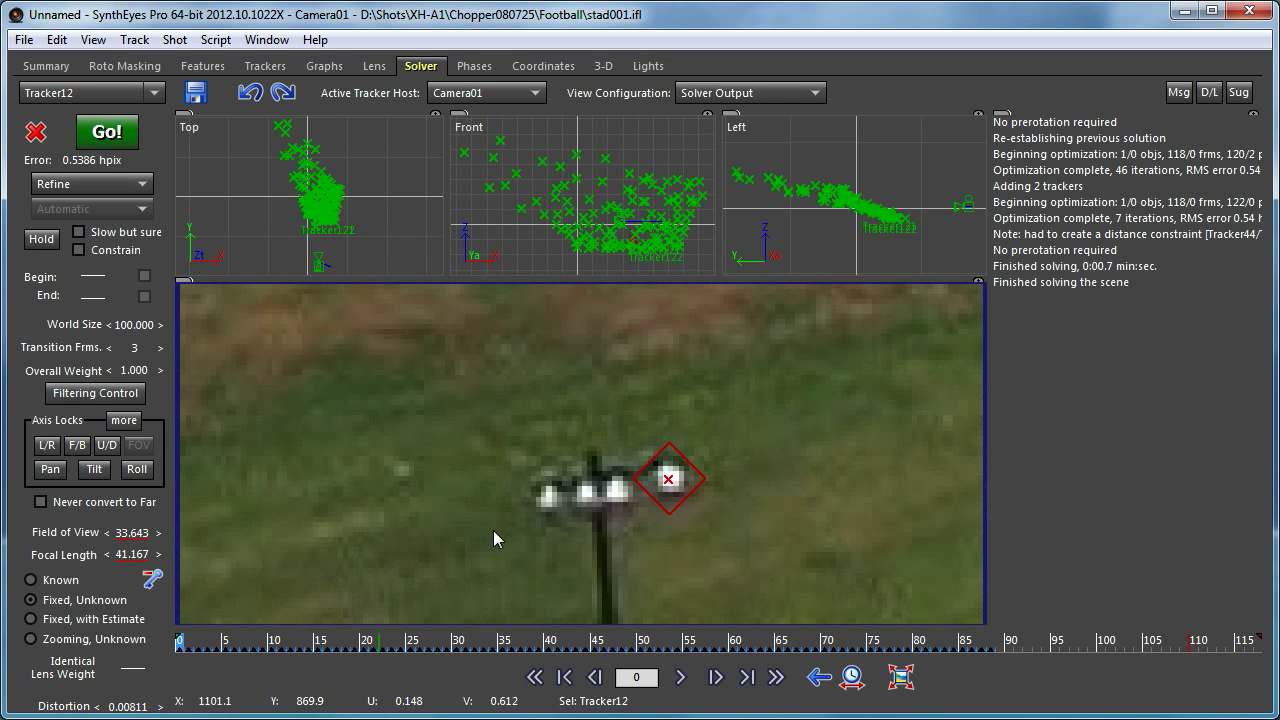
# Play through the shot to check how Tracker12's solved point follows the end lamp, and return to frame 0.
pyautogui.click(255, 641)
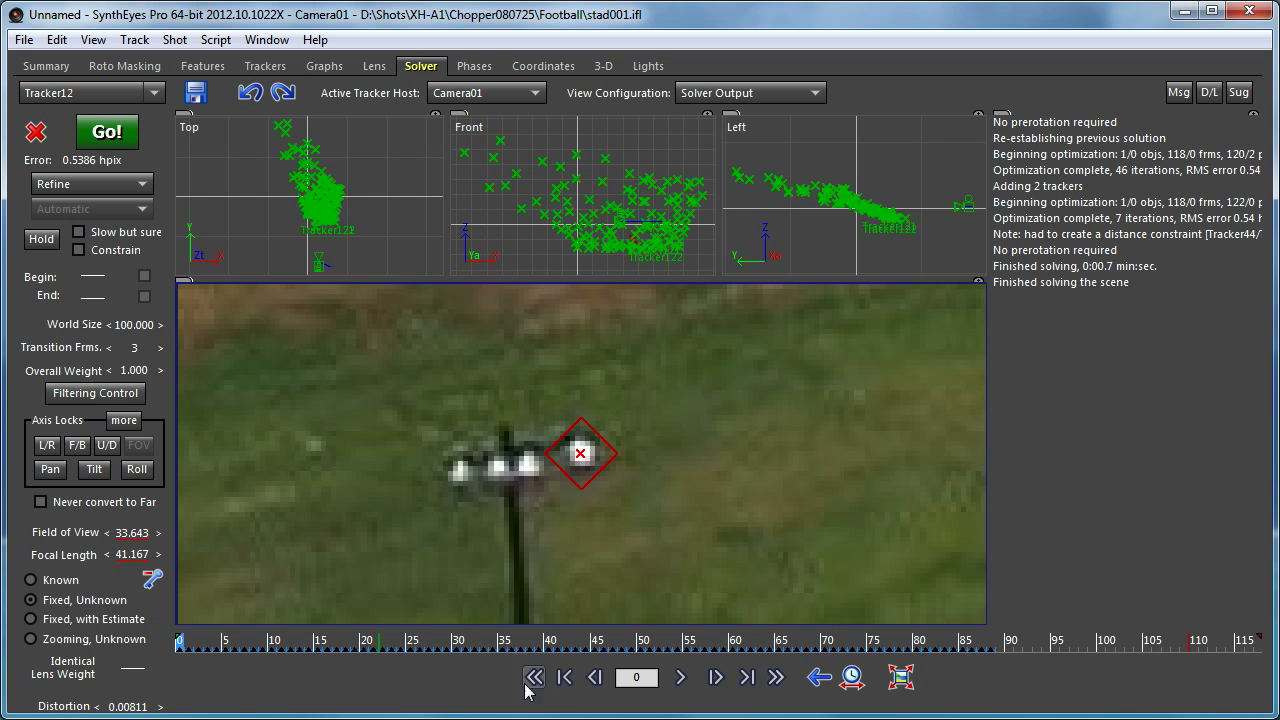
pyautogui.moveTo(252, 641); pyautogui.dragTo(1178, 712)
pyautogui.press('Home')
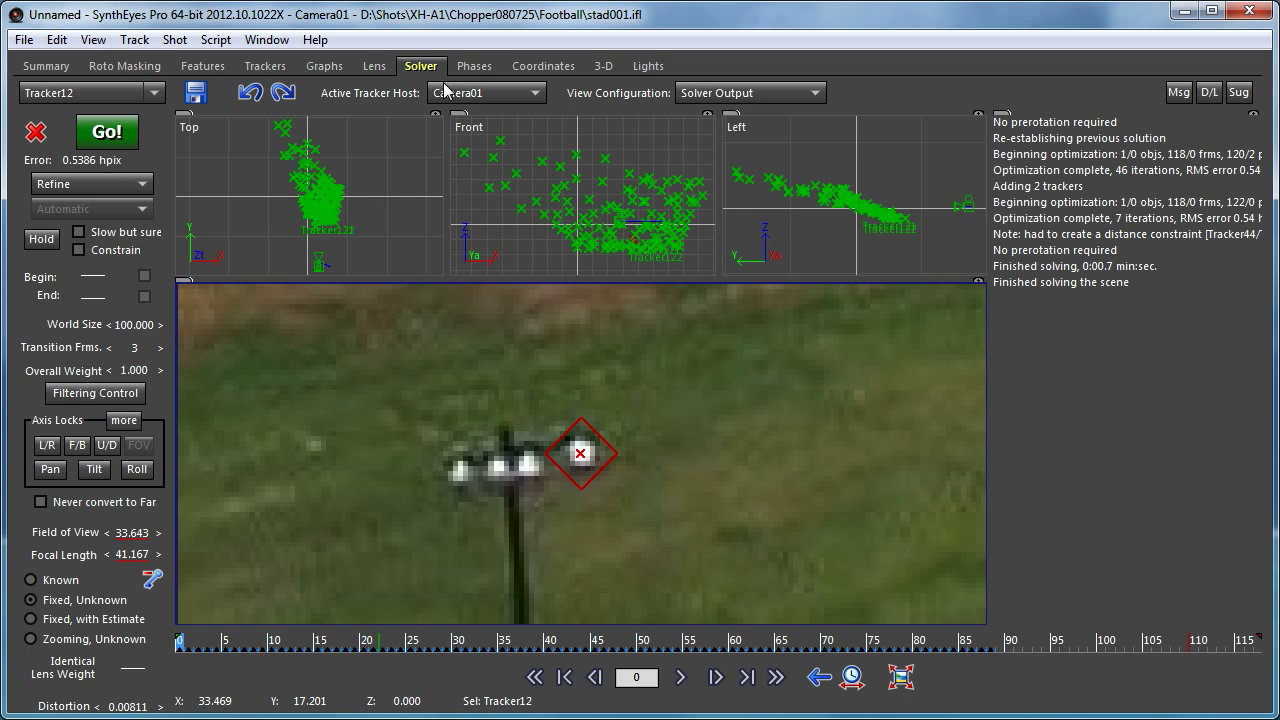
# Create a new light in the scene and make it a far-away light.
pyautogui.click(648, 66)
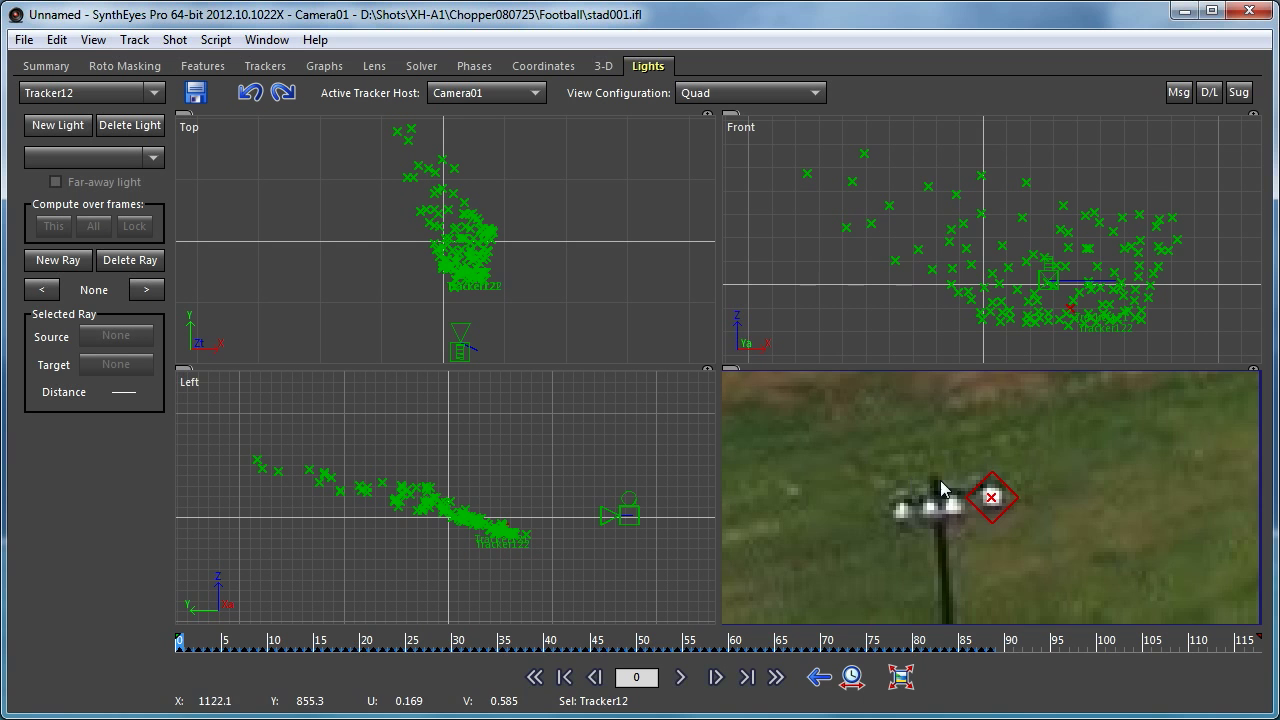
pyautogui.scroll(-5, 908, 463)
pyautogui.scroll(4, 907, 463)
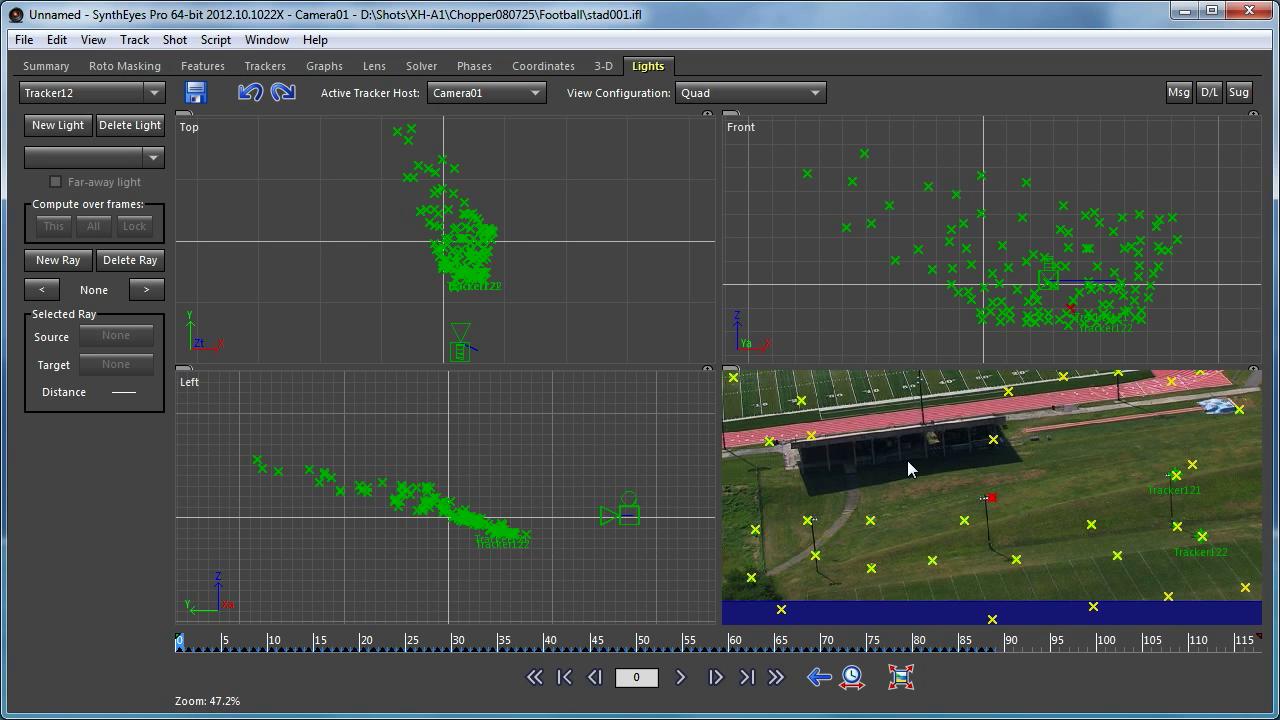
pyautogui.scroll(-1, 907, 470)
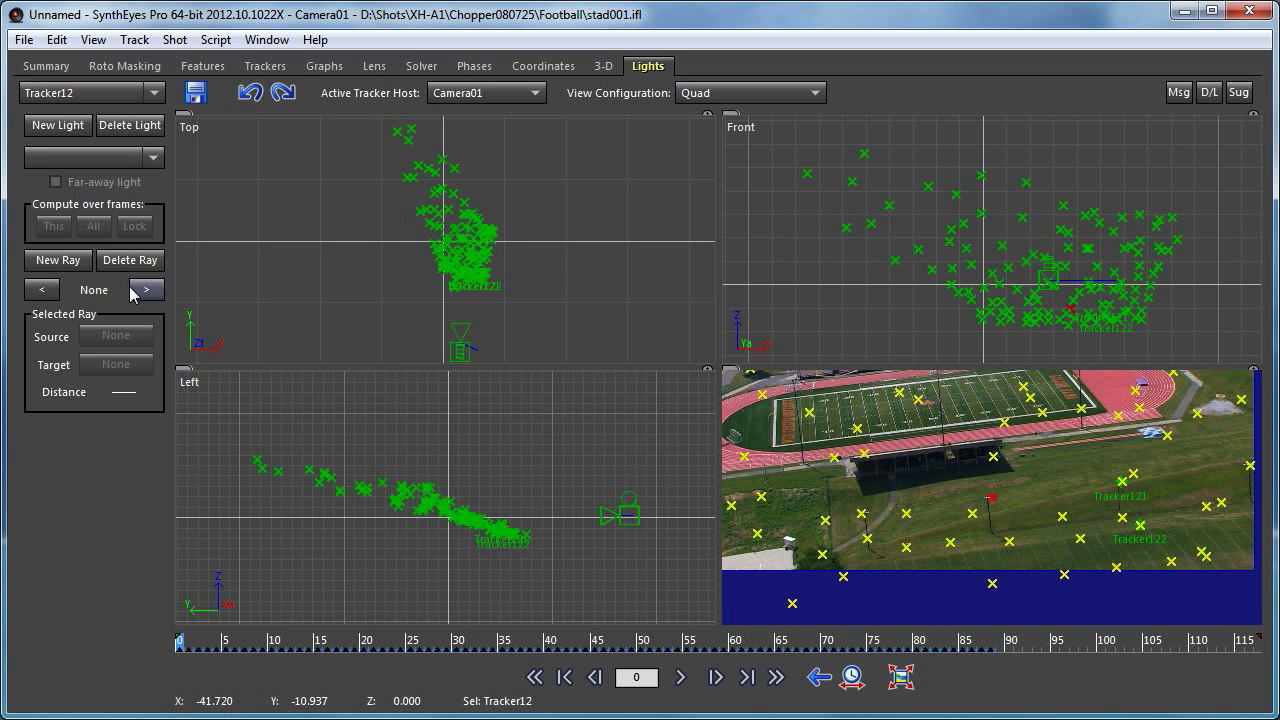
pyautogui.click(45, 127)
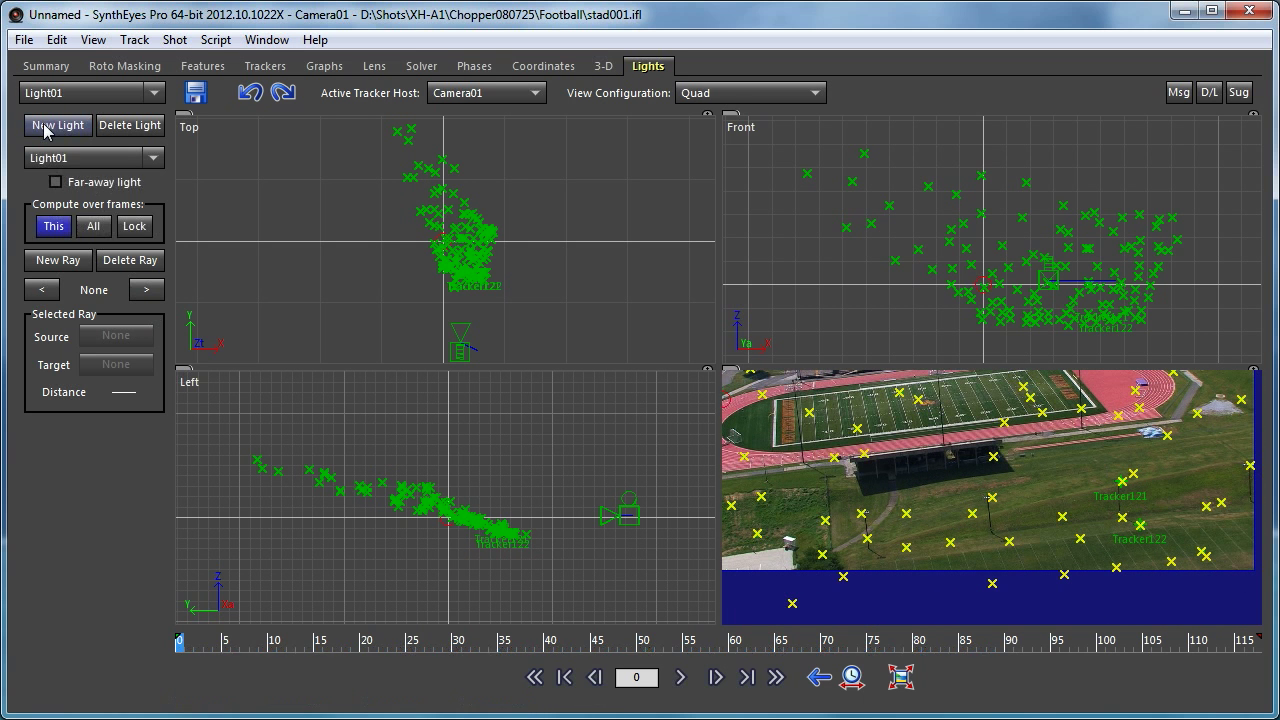
pyautogui.click(55, 183)
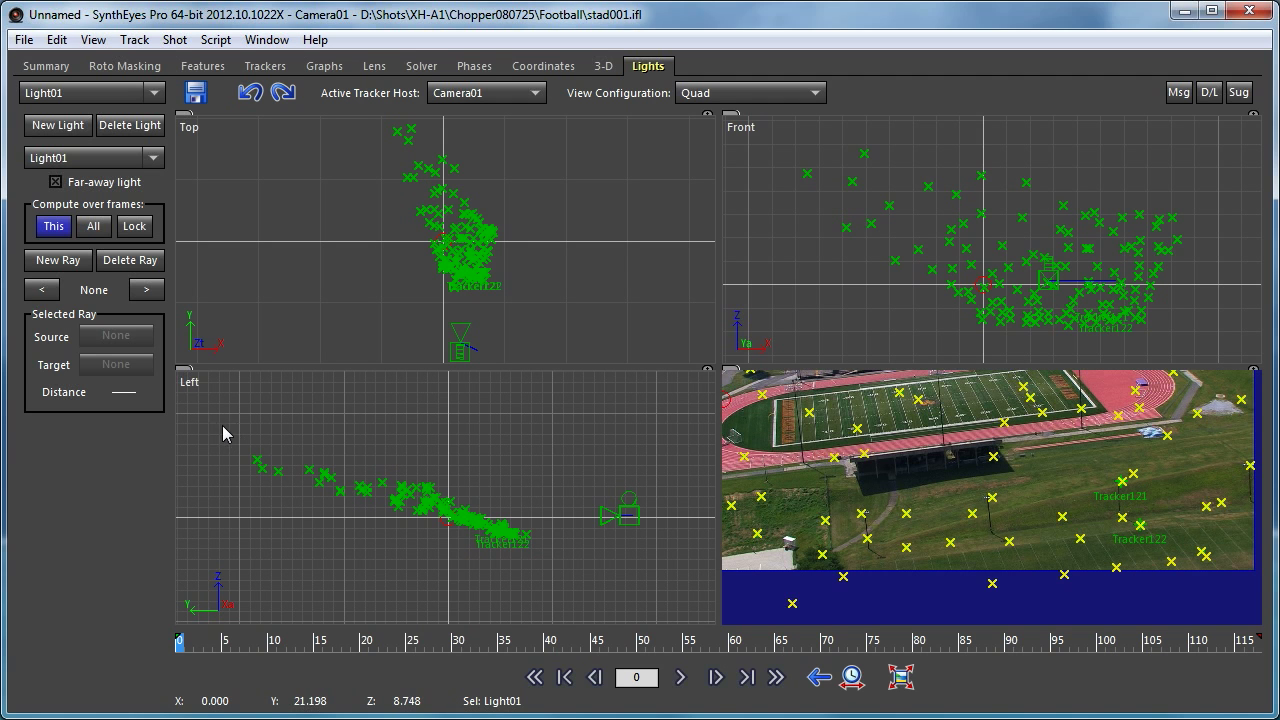
# Add a ray to Light01 with the lamp tracker Tracker12 as source and its shadow tracker Tracker24 as target.
pyautogui.click(57, 260)
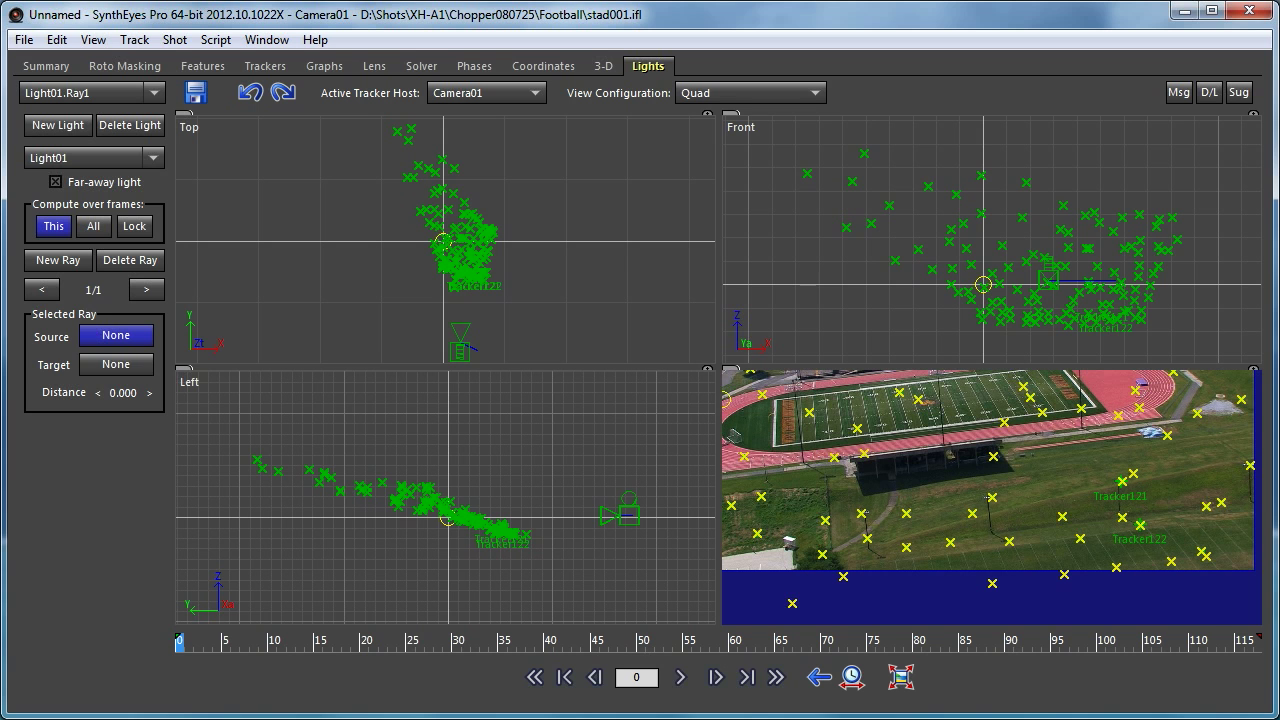
pyautogui.click(990, 497)
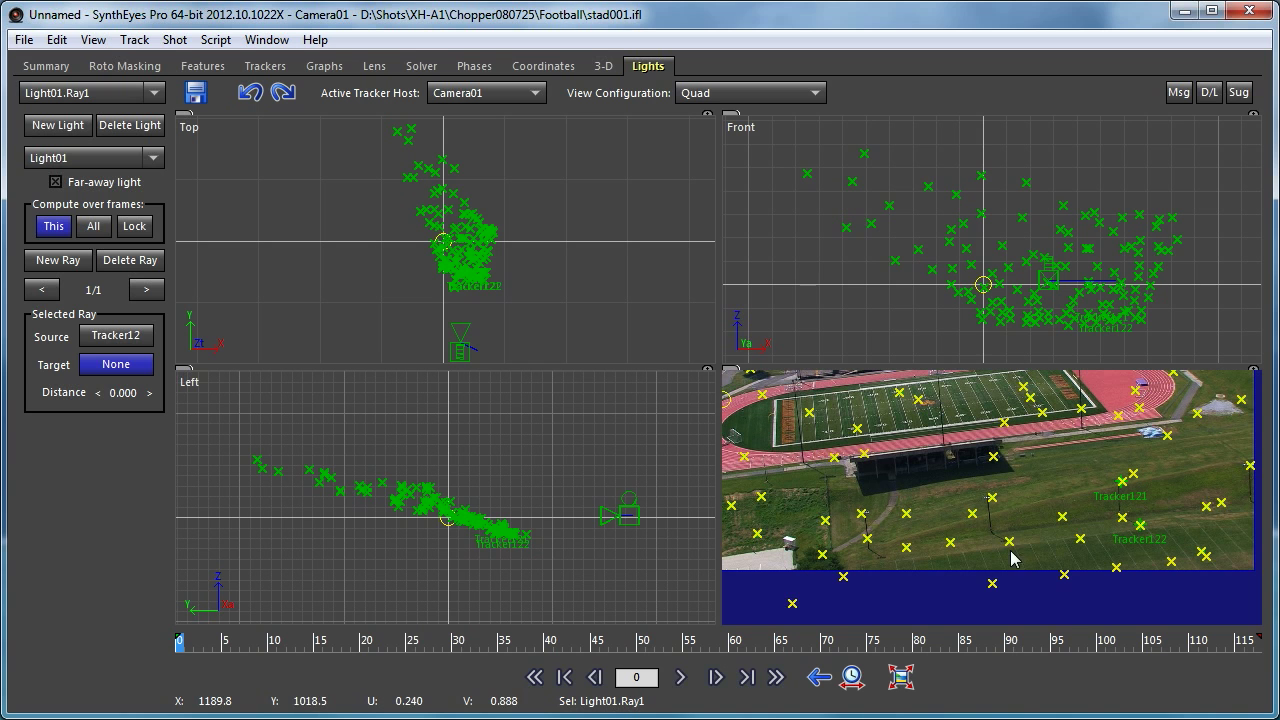
pyautogui.click(1010, 540)
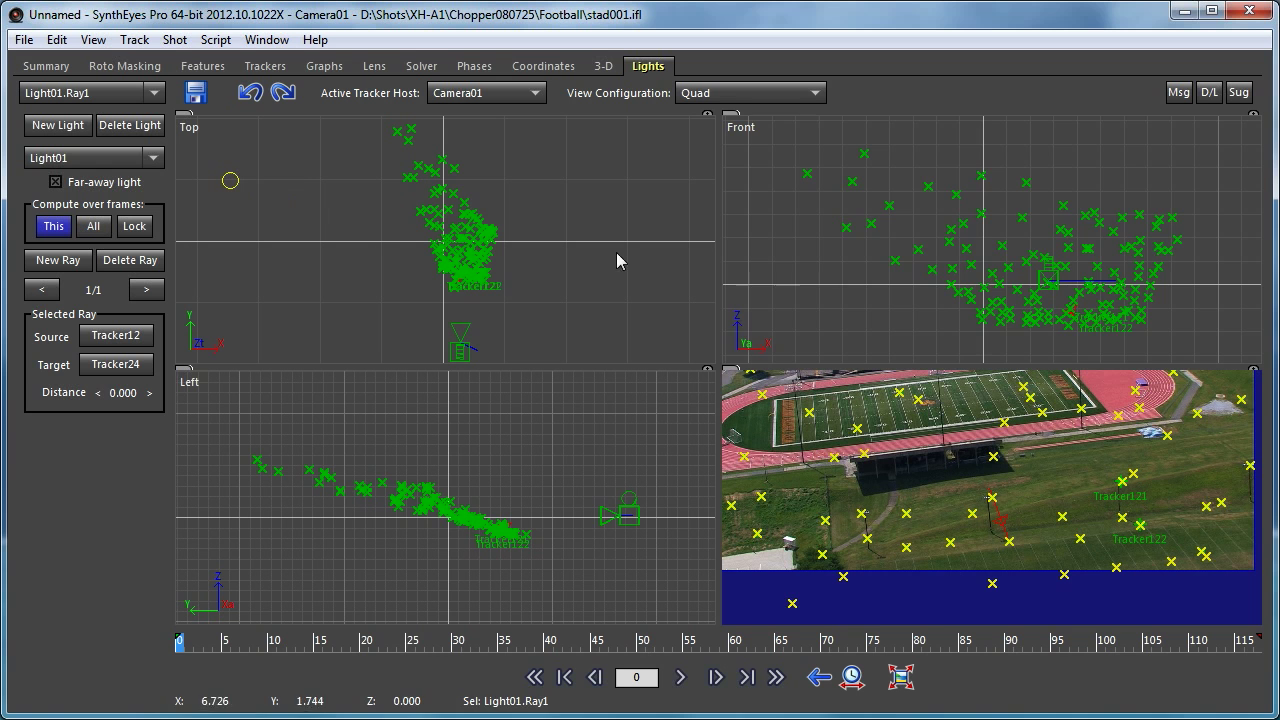
pyautogui.scroll(-10, 960, 212)
pyautogui.scroll(-5, 960, 212)
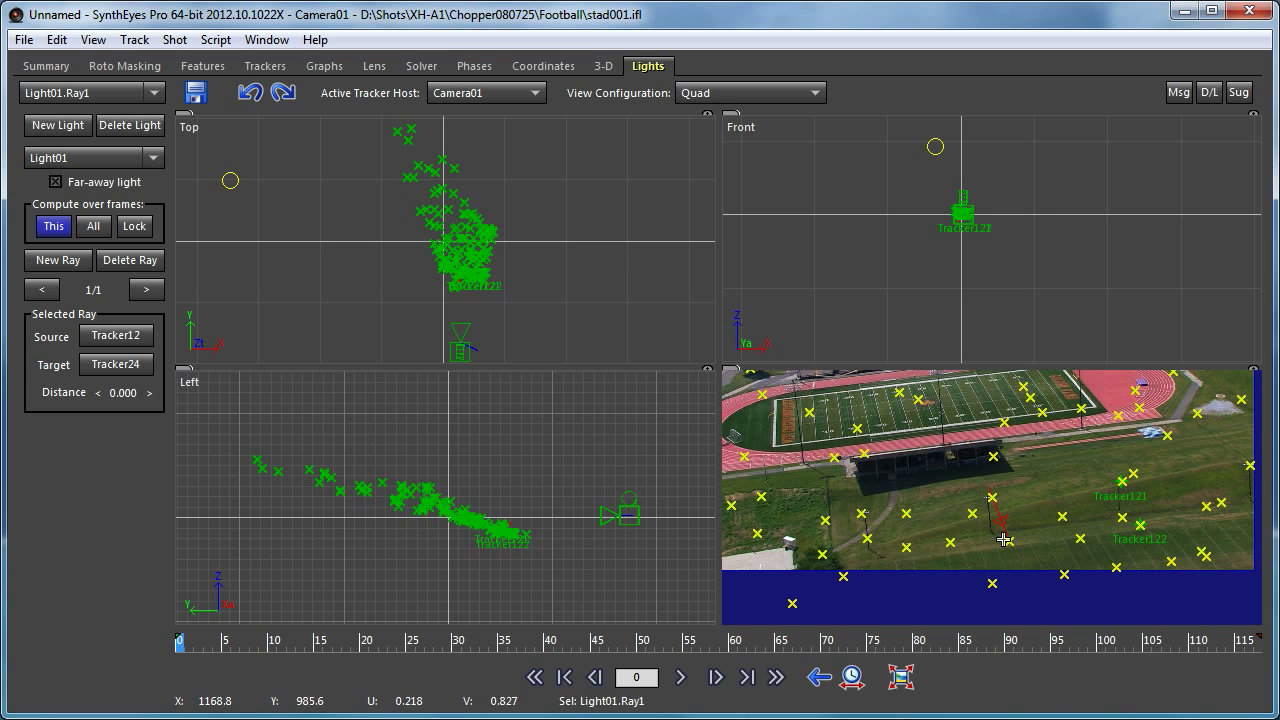
# Add a second ray to Light01 with Tracker121 as source and Tracker122 as target.
pyautogui.click(56, 260)
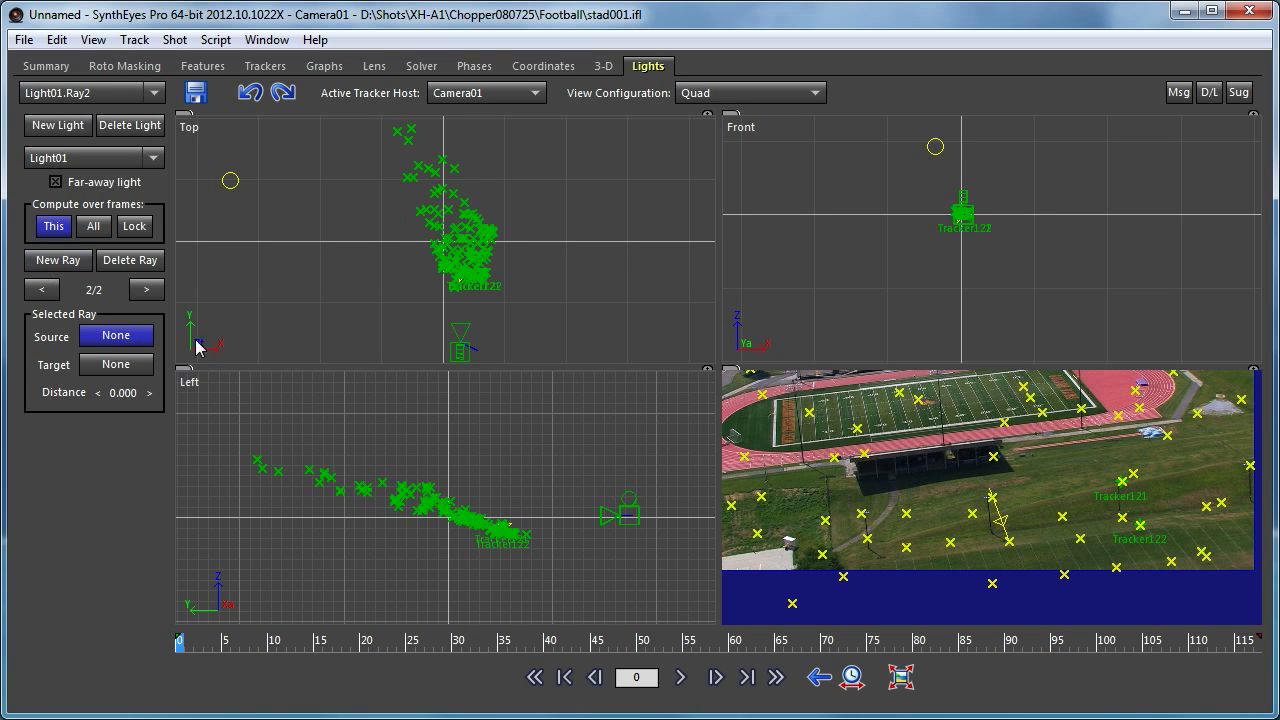
pyautogui.click(1122, 481)
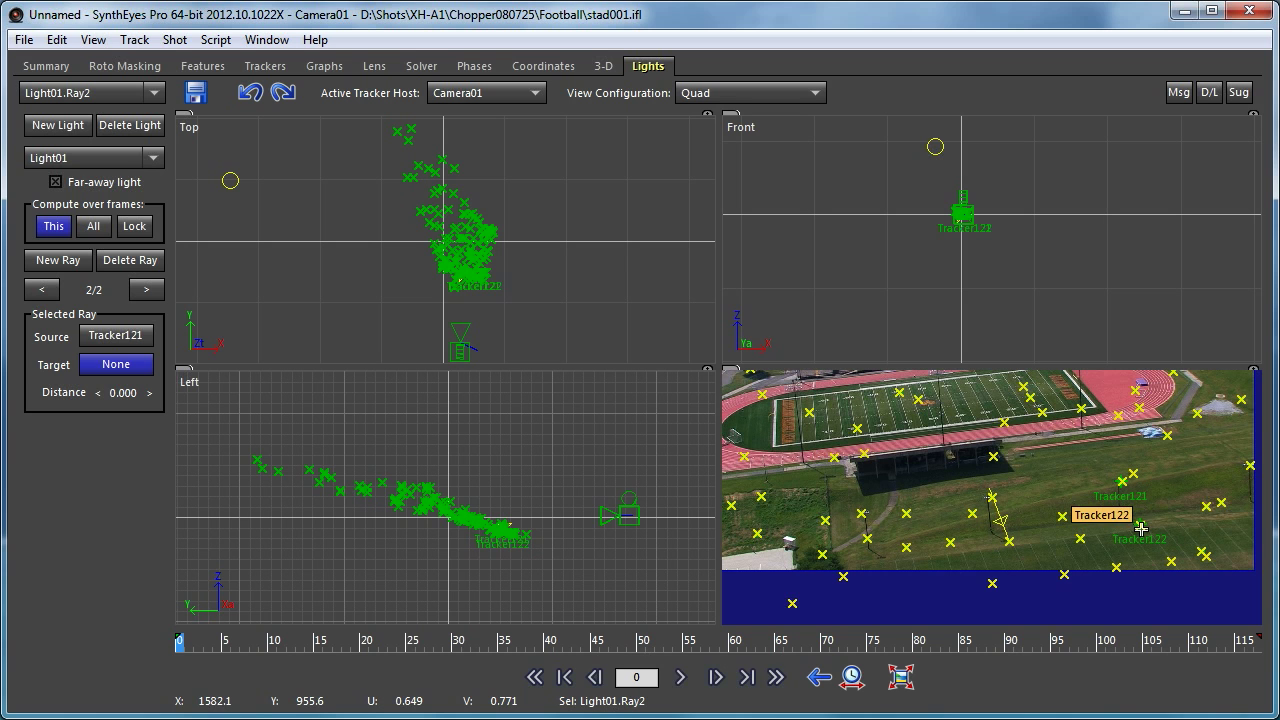
pyautogui.click(1141, 527)
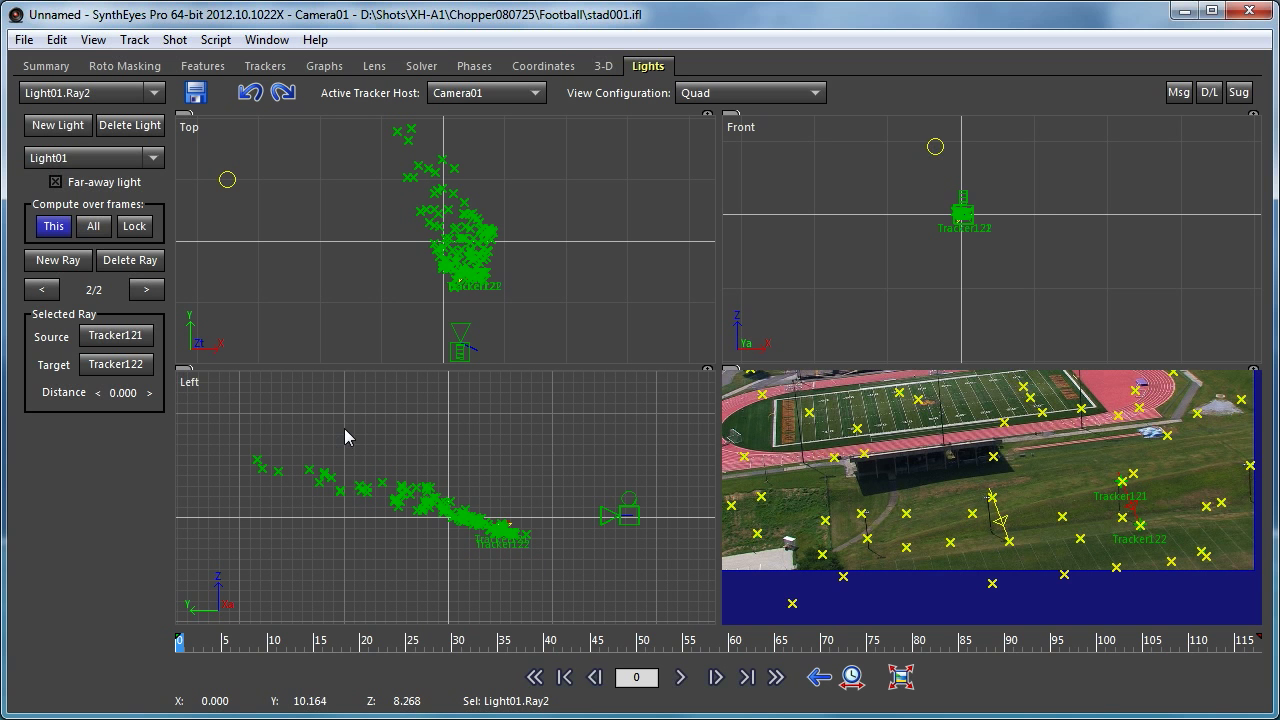
# Go to coordinate system setup and change the view configuration to Camera.
pyautogui.click(420, 66)
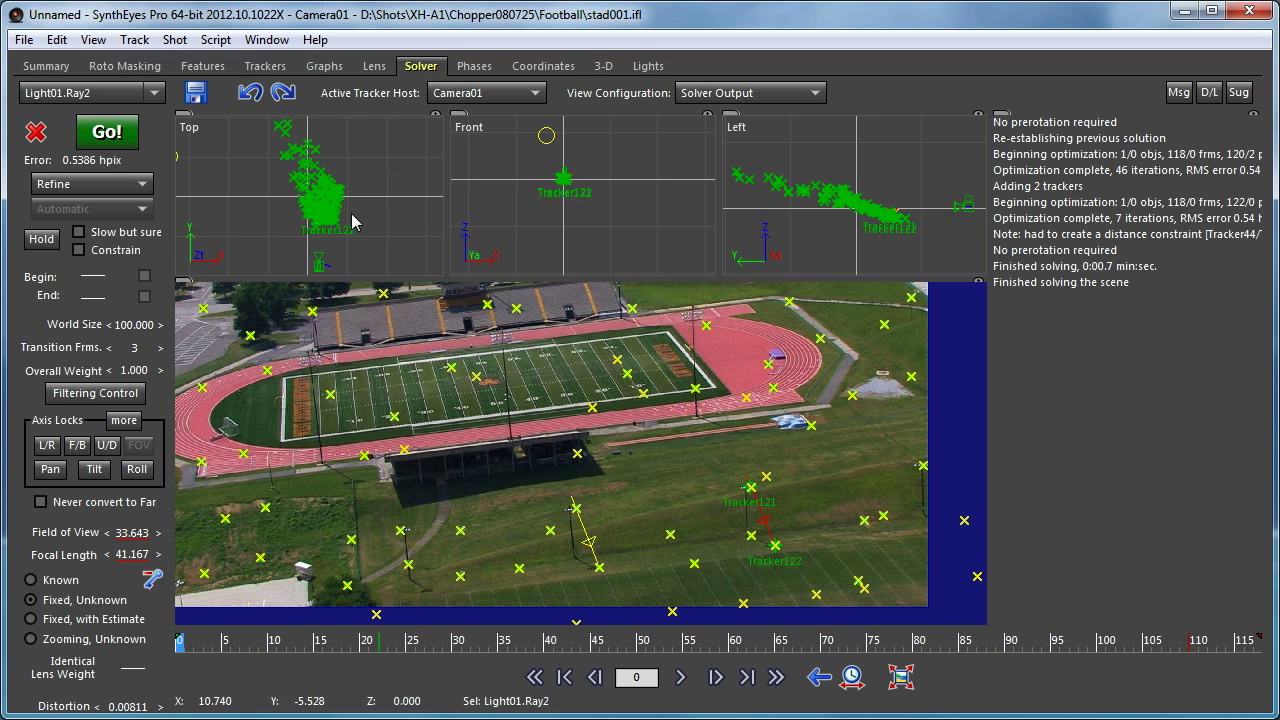
pyautogui.click(543, 66)
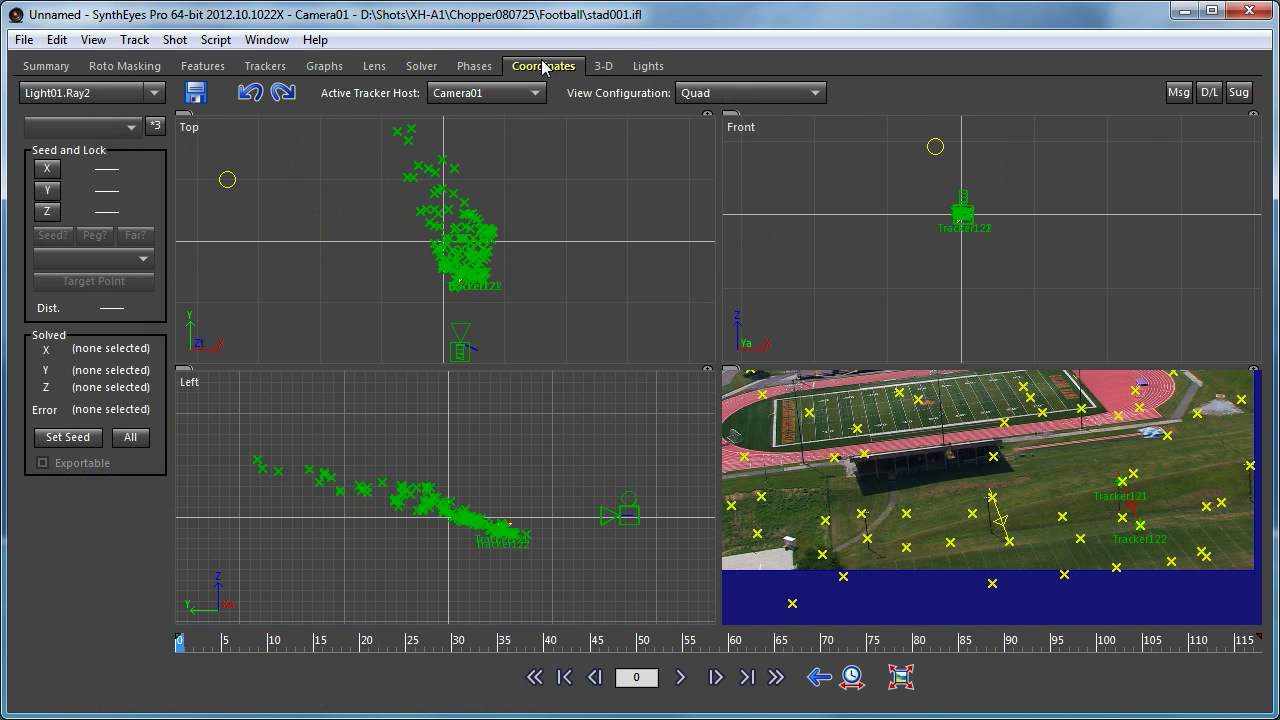
pyautogui.scroll(-3, 907, 478)
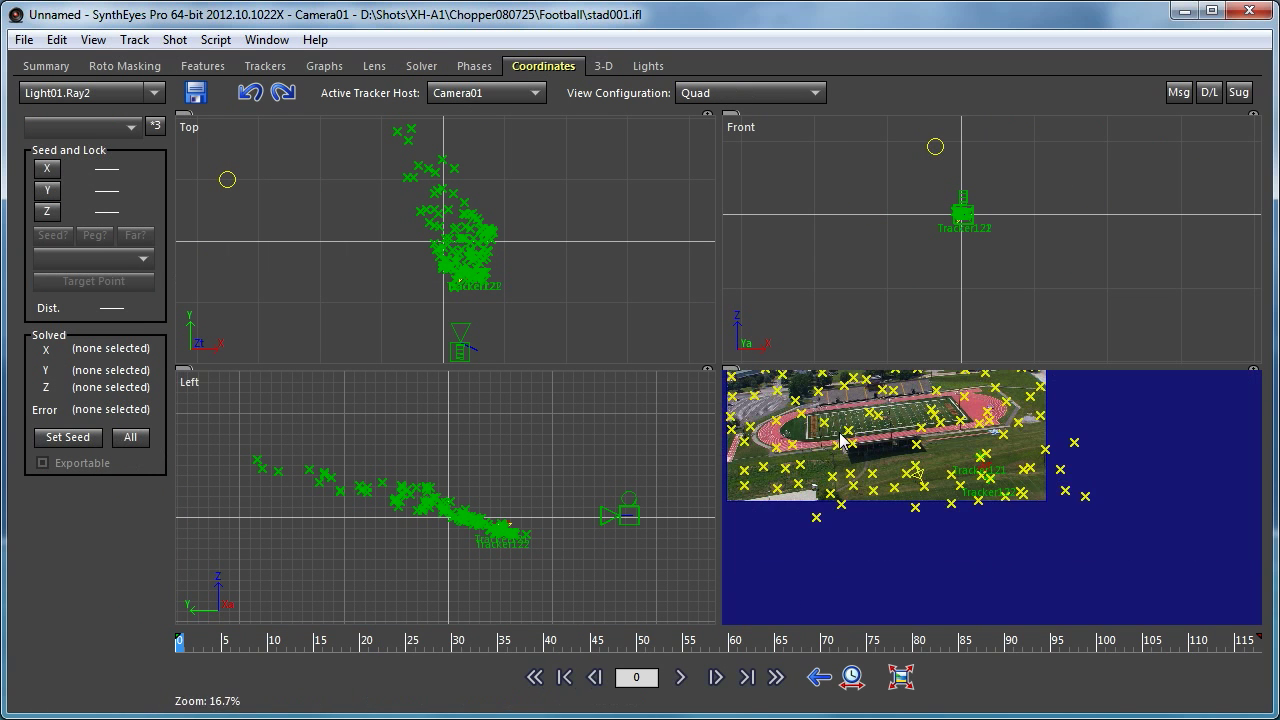
pyautogui.scroll(4, 907, 478)
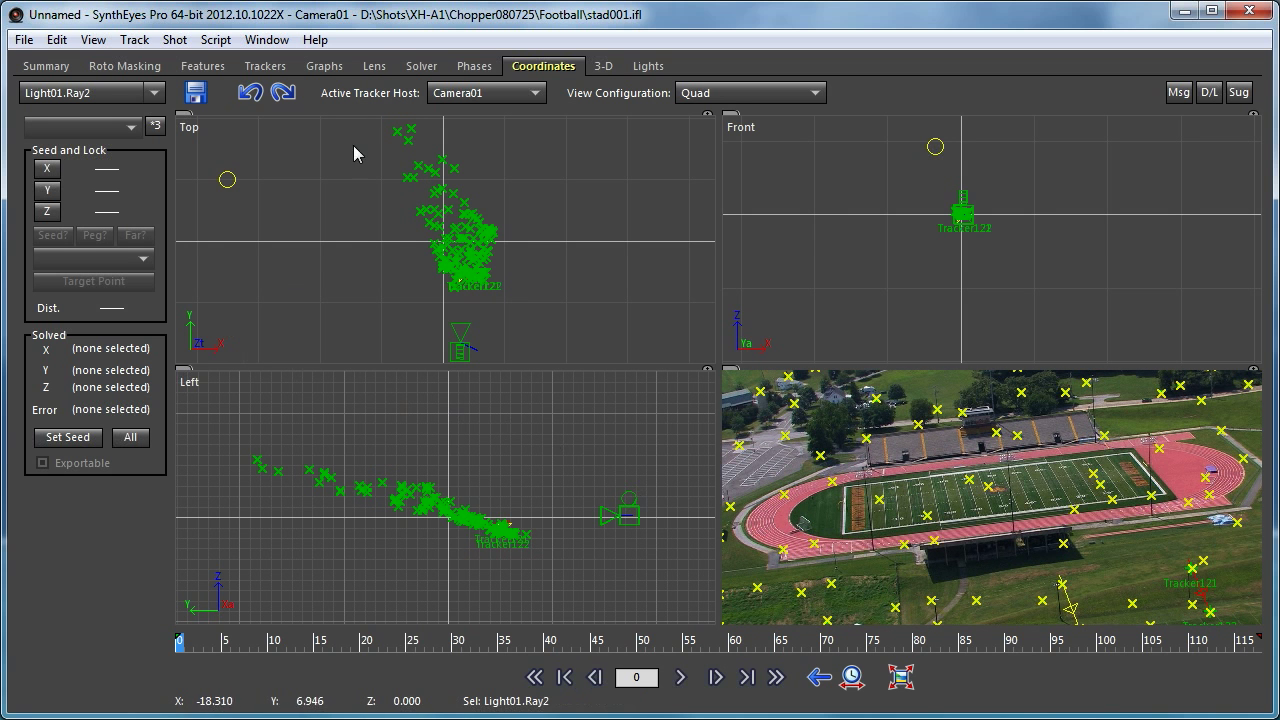
pyautogui.click(267, 67)
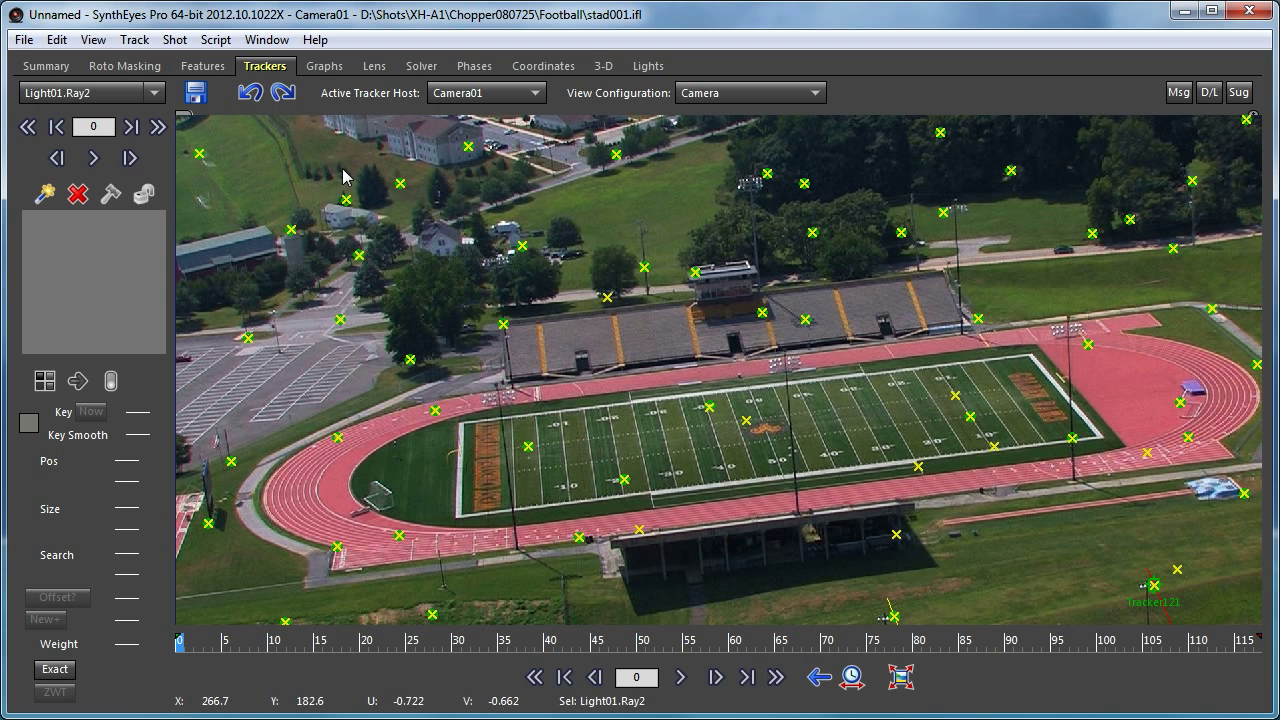
pyautogui.click(545, 67)
pyautogui.click(698, 92)
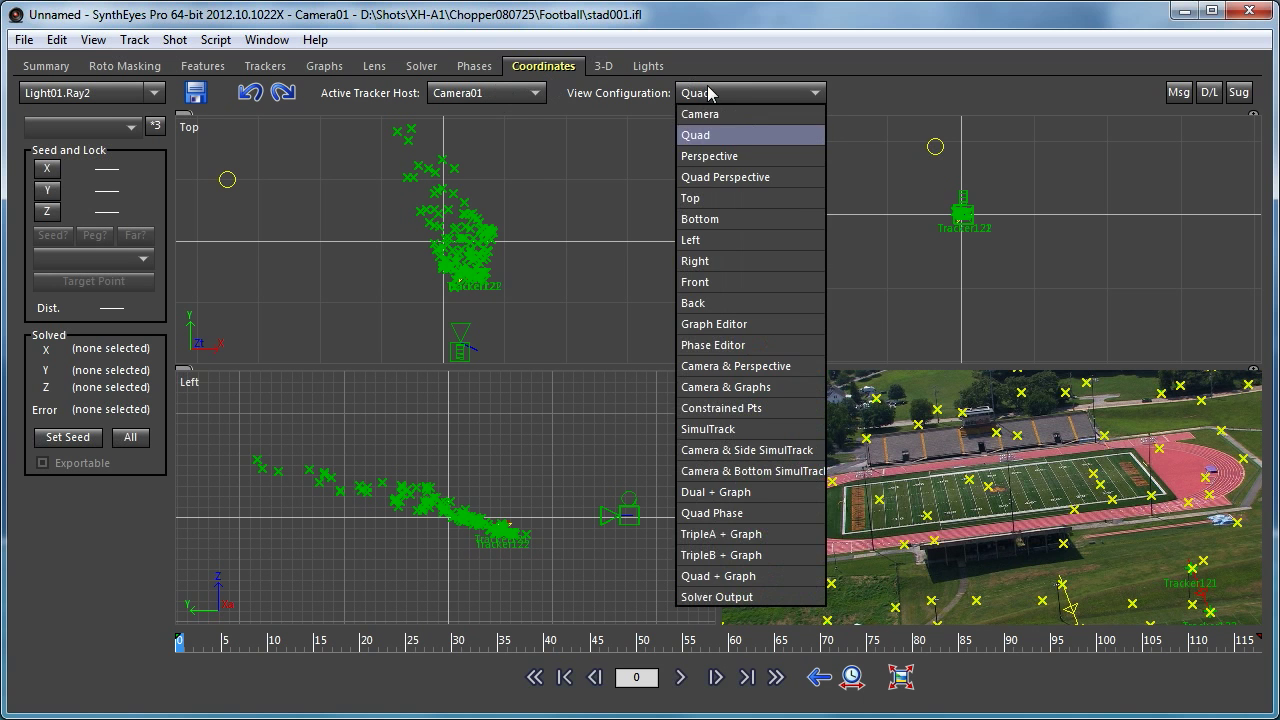
pyautogui.click(715, 113)
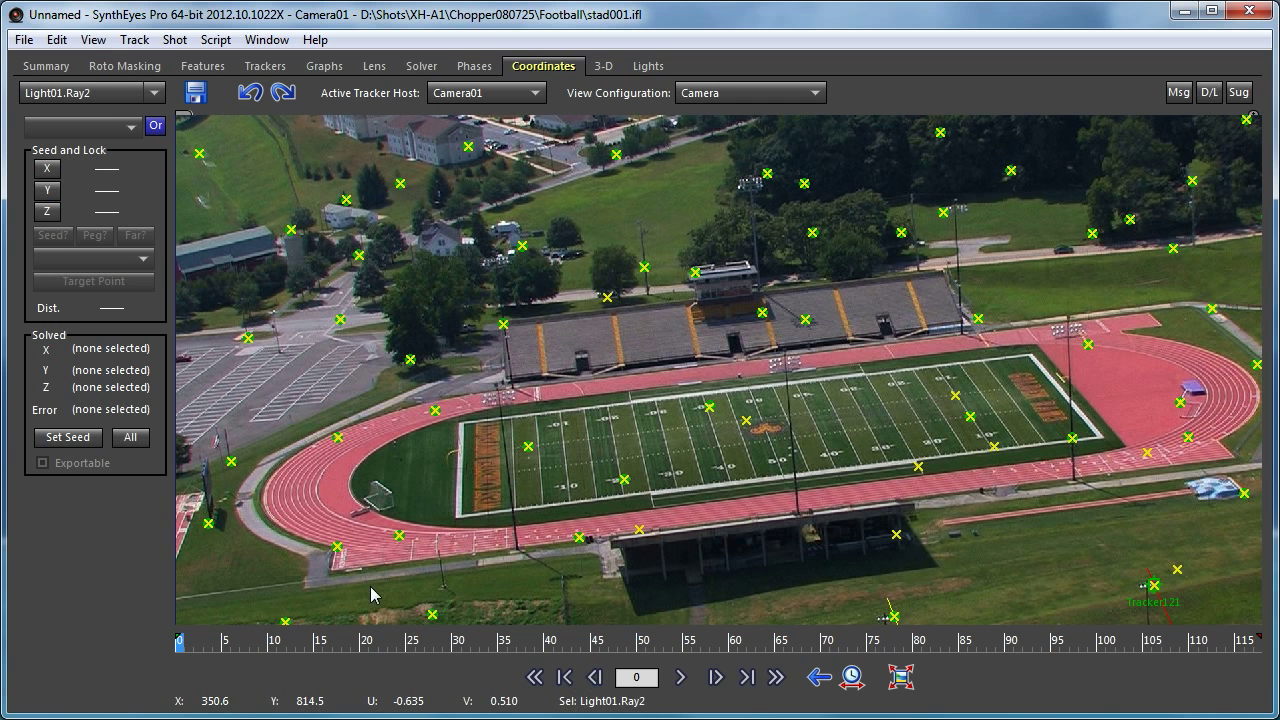
# Define three-point coordinates with Tracker52 as origin, Tracker112 at X 20 and Tracker41 as plane point, and re-solve the scene to apply them.
pyautogui.doubleClick(337, 547)
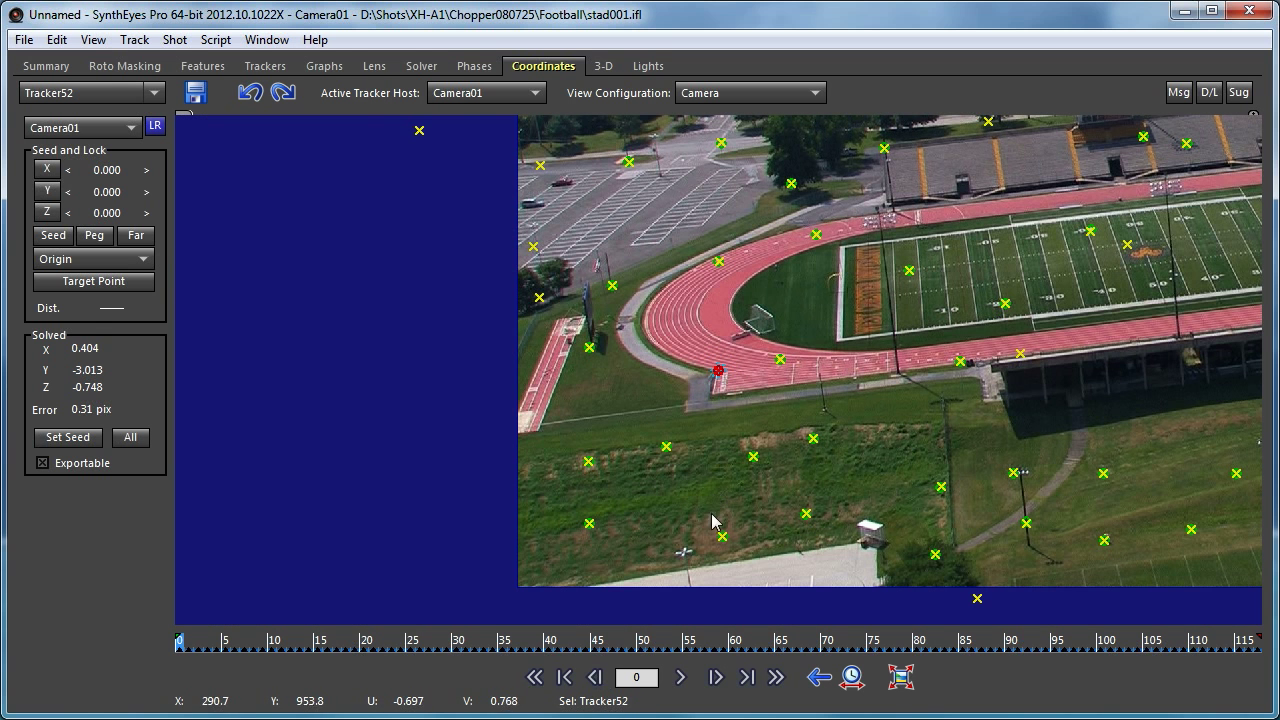
pyautogui.moveTo(716, 510); pyautogui.dragTo(502, 527, button='middle')
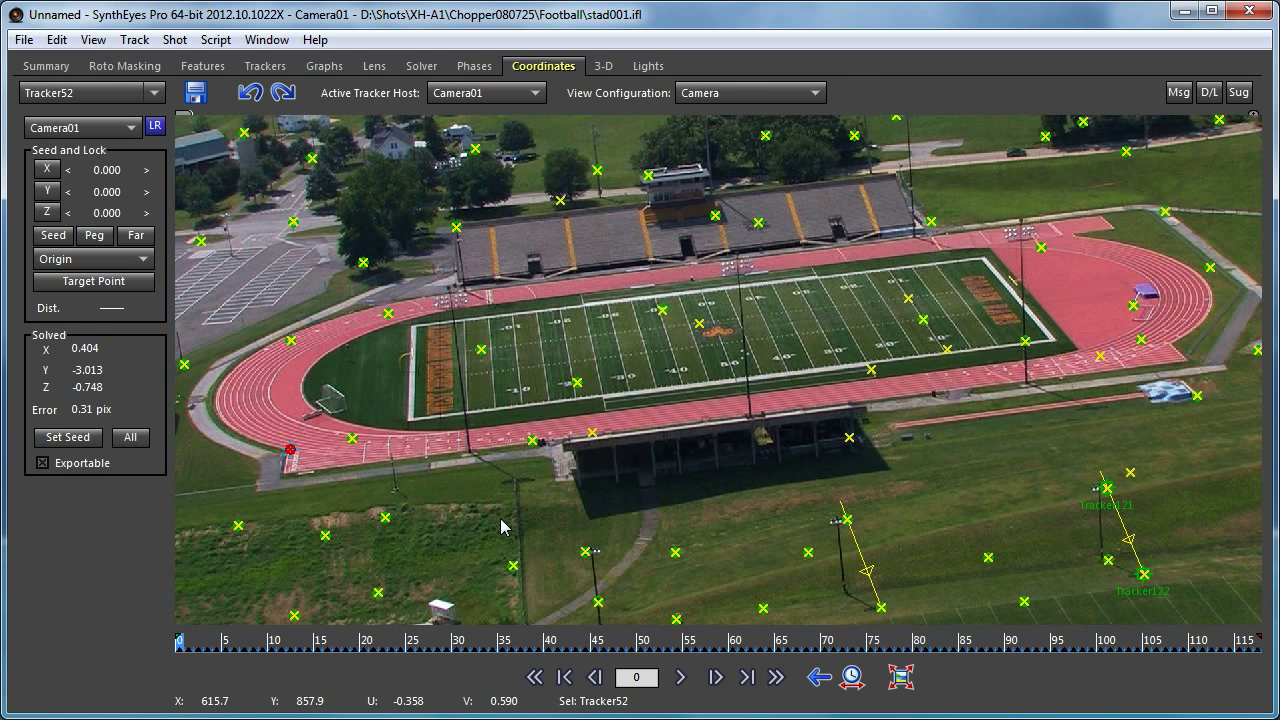
pyautogui.click(1100, 355)
pyautogui.click(291, 341)
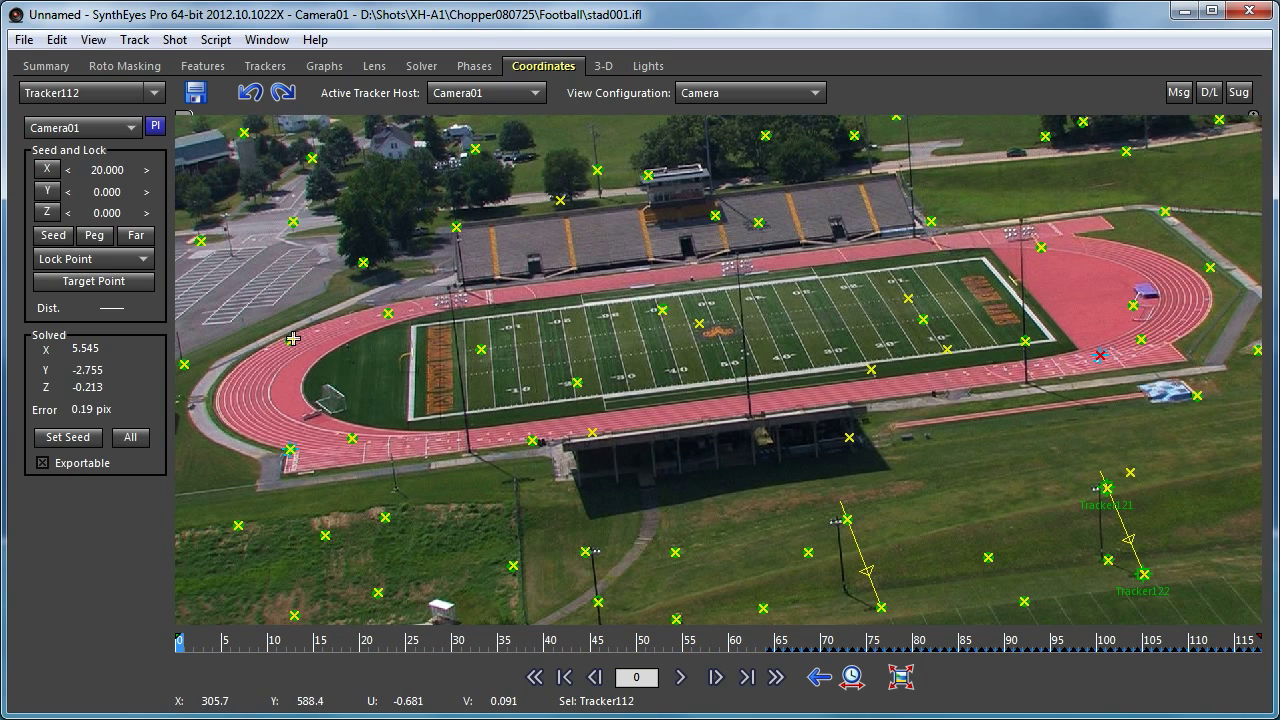
pyautogui.click(800, 629)
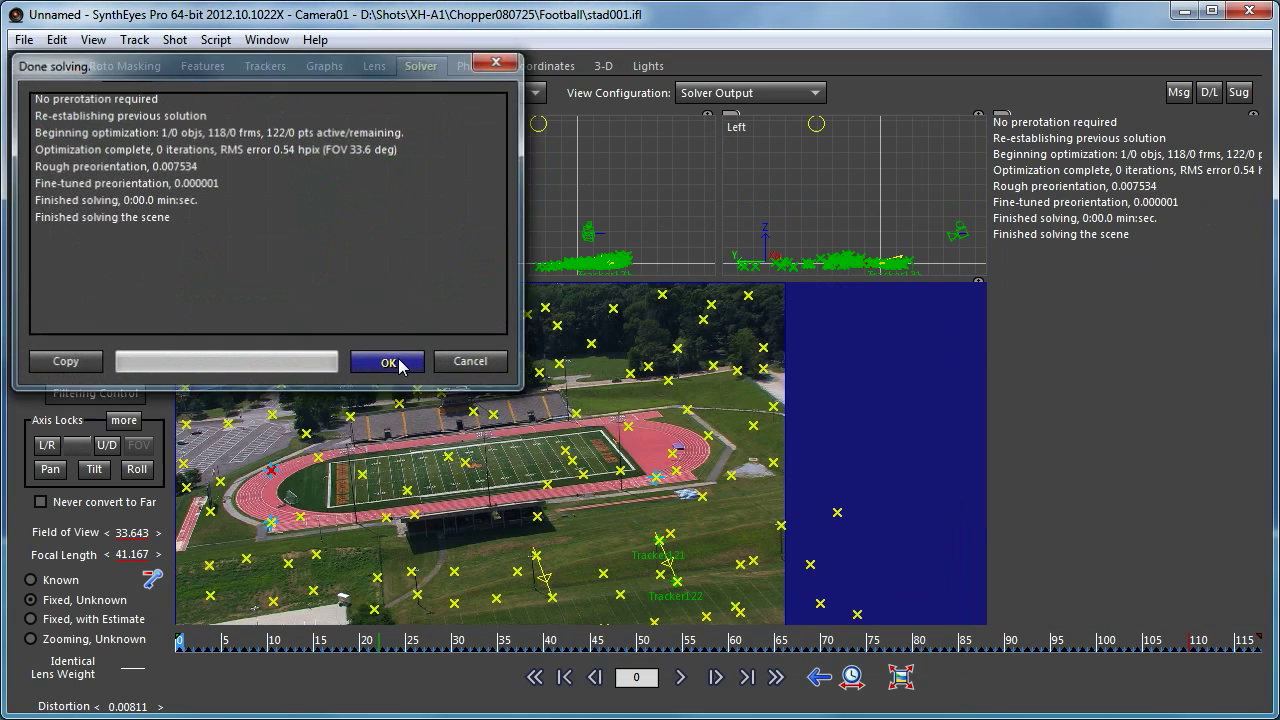
pyautogui.click(389, 362)
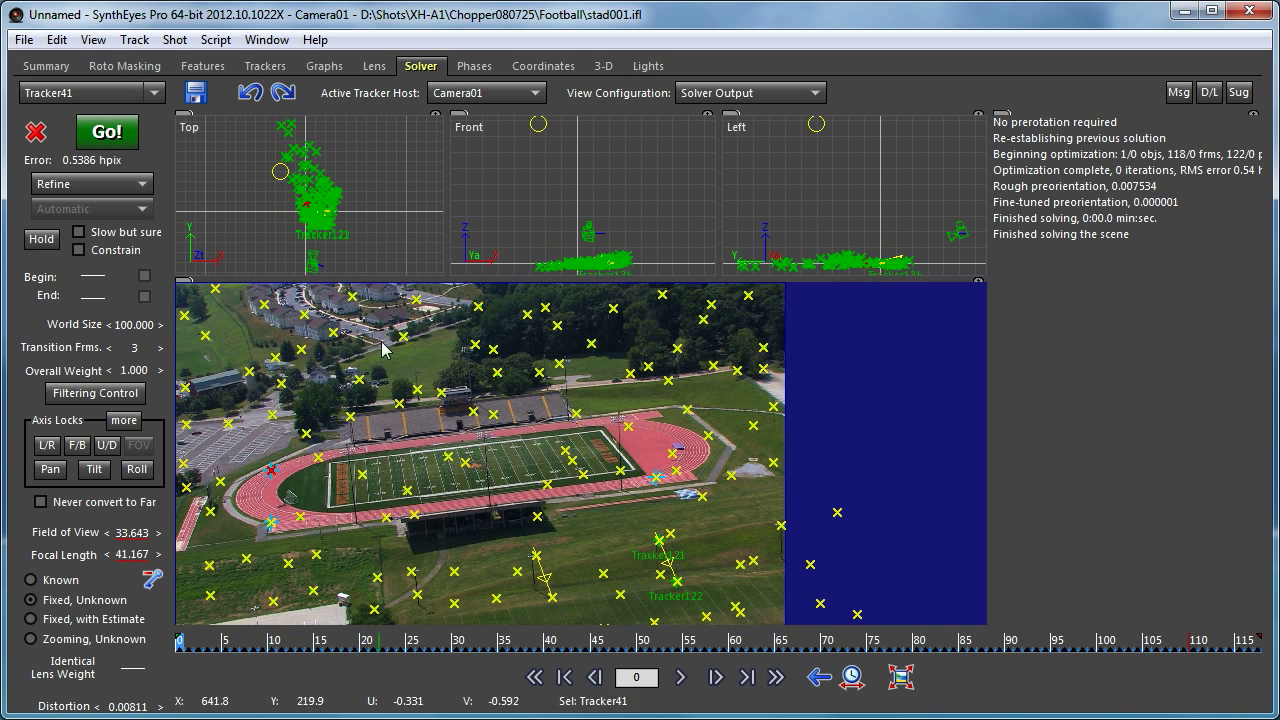
# Create a tall cylinder on the football field near the goal-side end zone, drawing it in the Top view.
pyautogui.scroll(3, 888, 258)
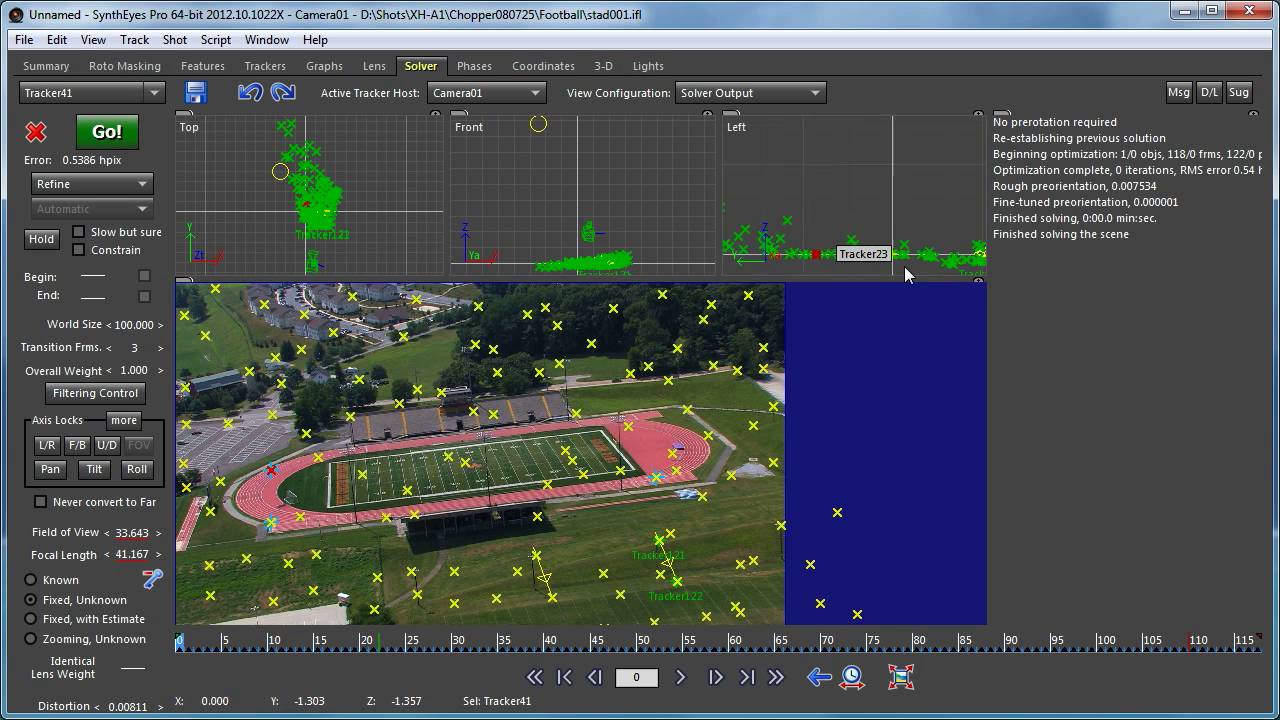
pyautogui.scroll(-3, 868, 254)
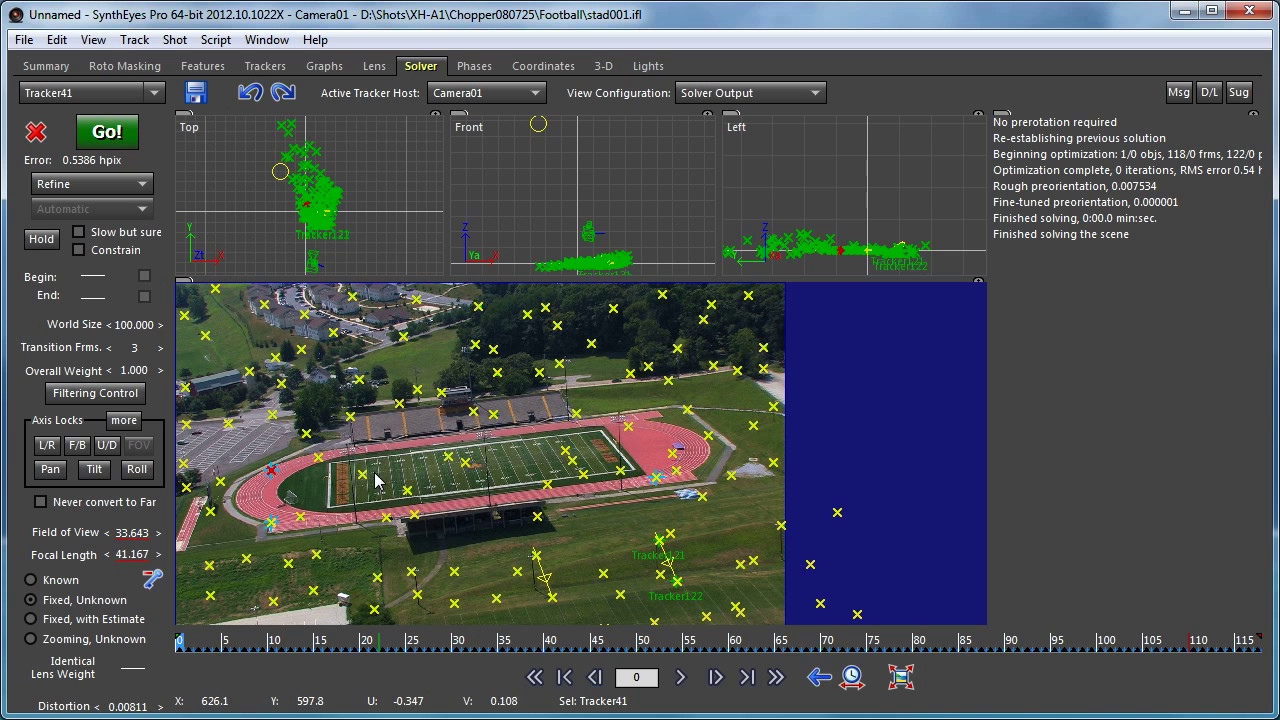
pyautogui.scroll(3, 297, 220)
pyautogui.scroll(3, 305, 208)
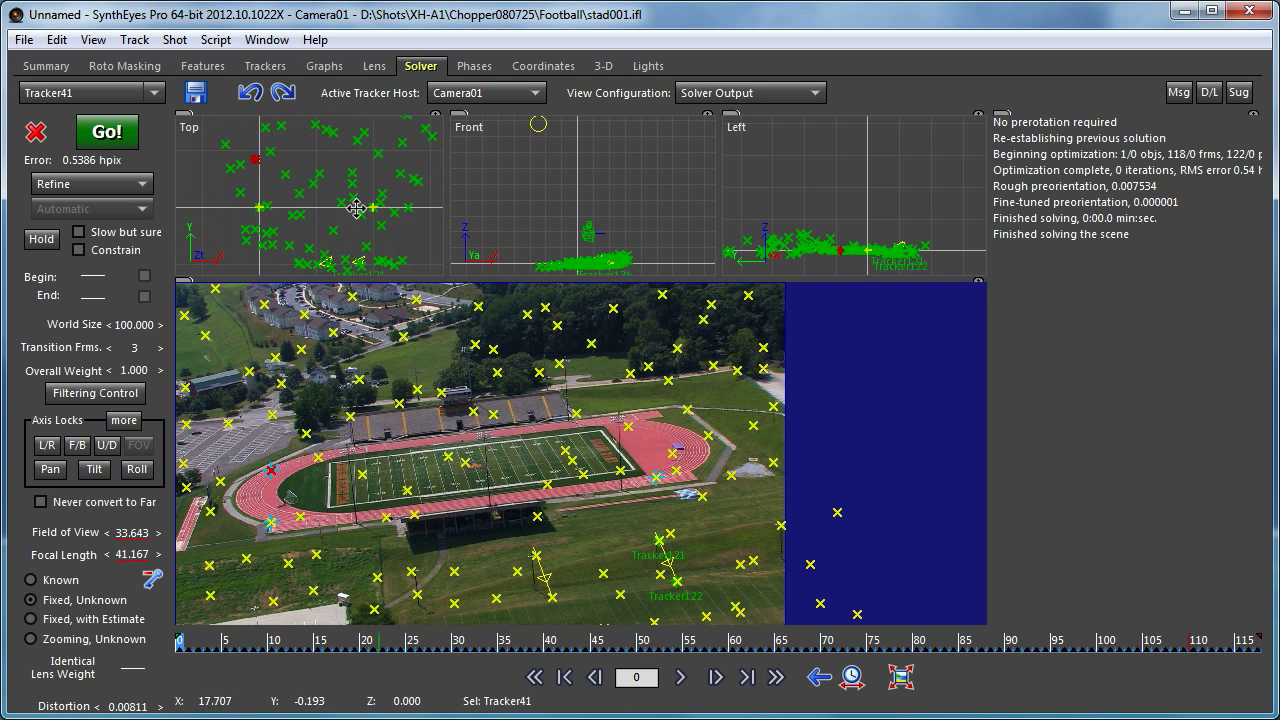
pyautogui.rightClick(307, 204)
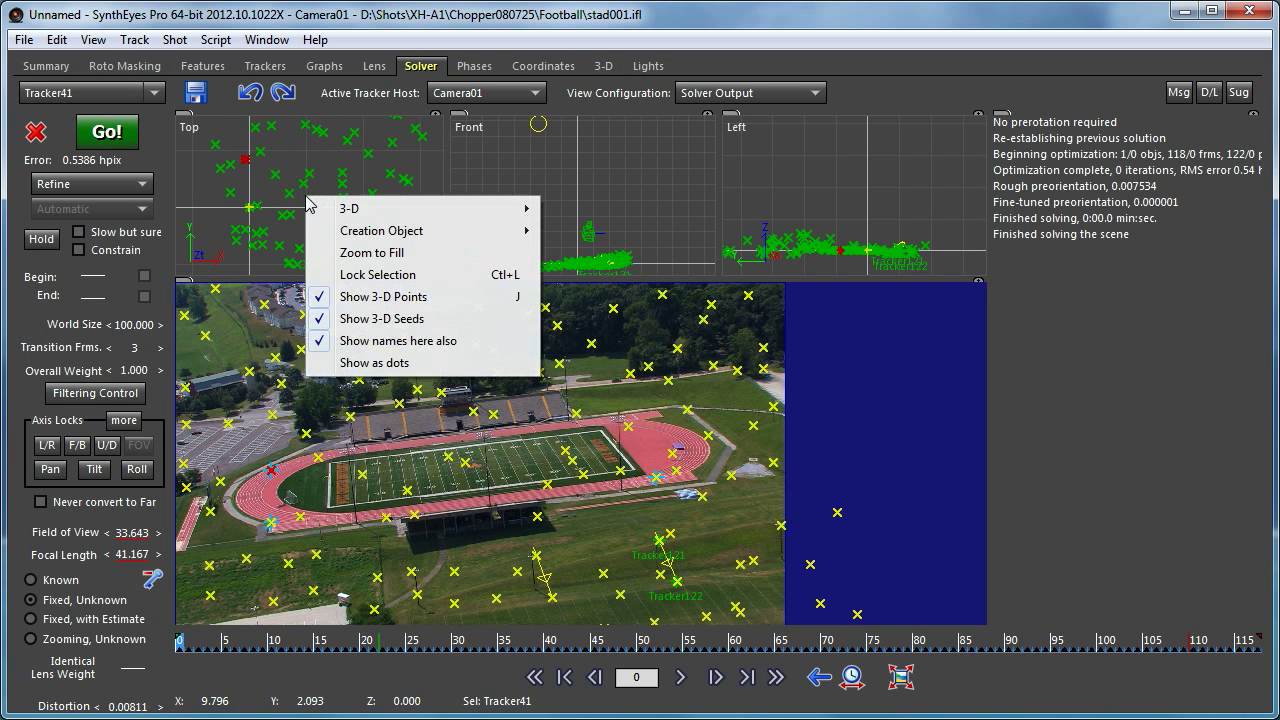
pyautogui.moveTo(420, 232)
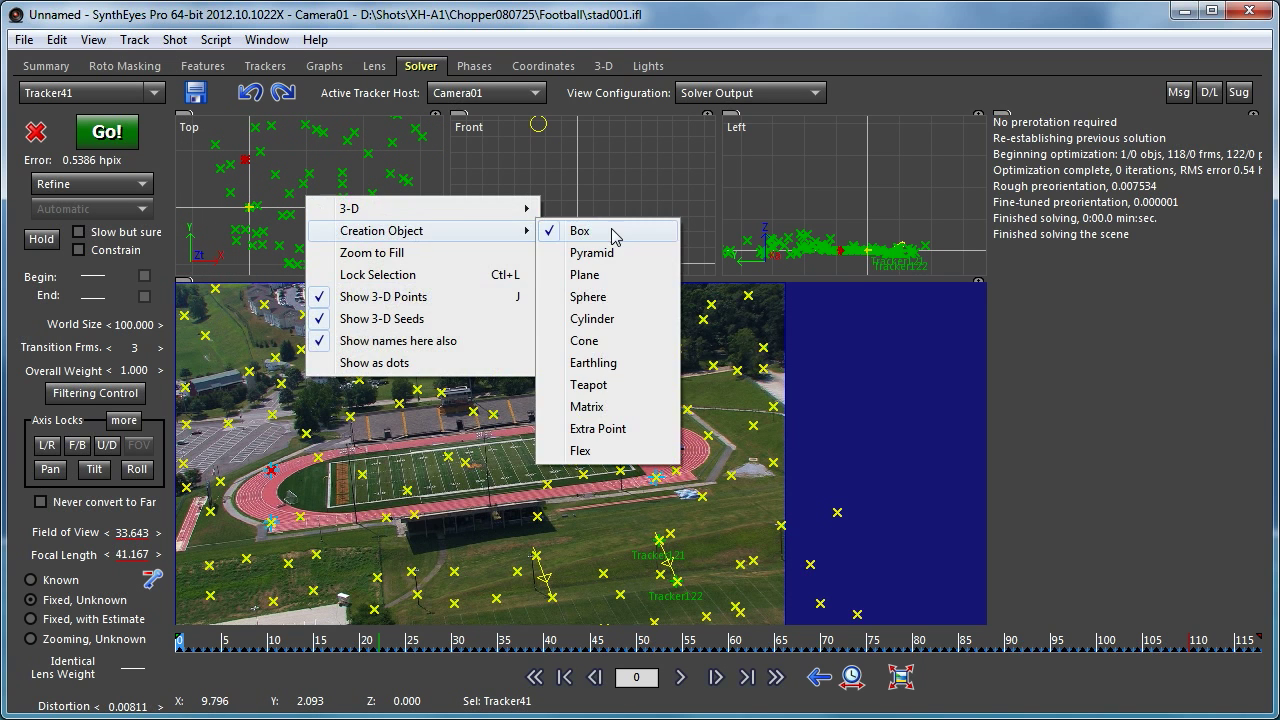
pyautogui.click(614, 318)
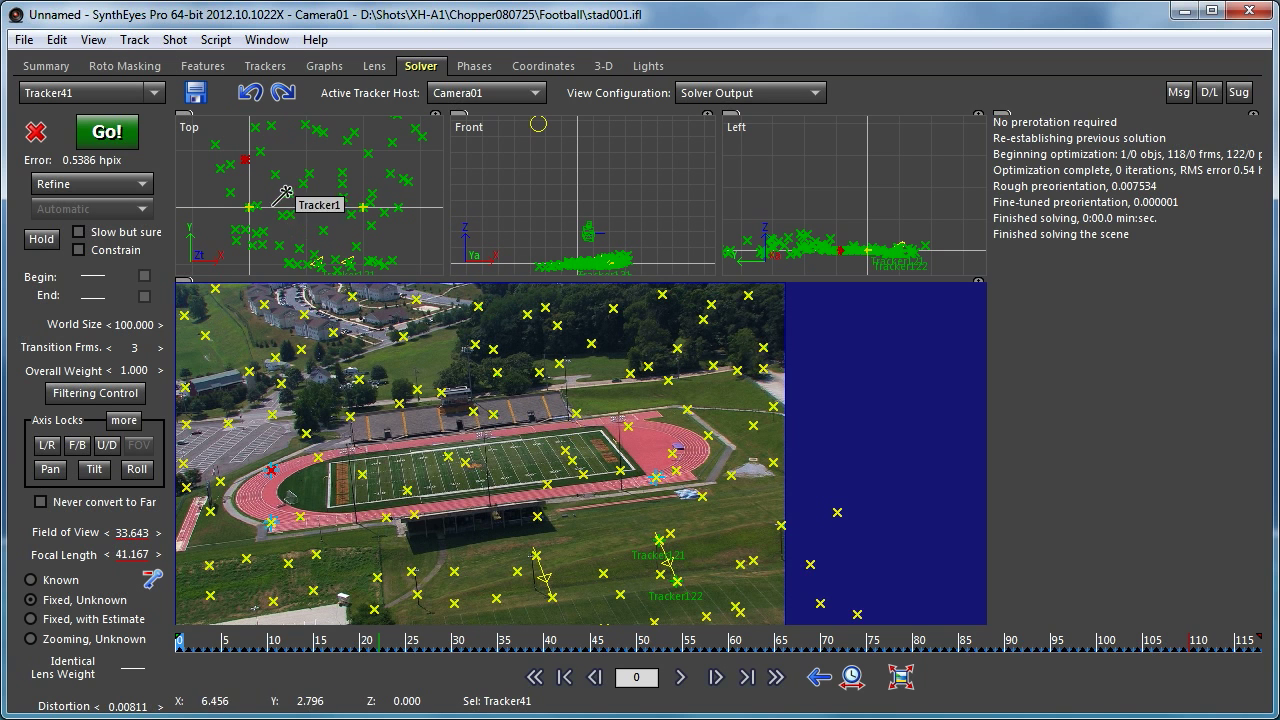
pyautogui.click(275, 193)
pyautogui.moveTo(275, 193); pyautogui.dragTo(272, 128)
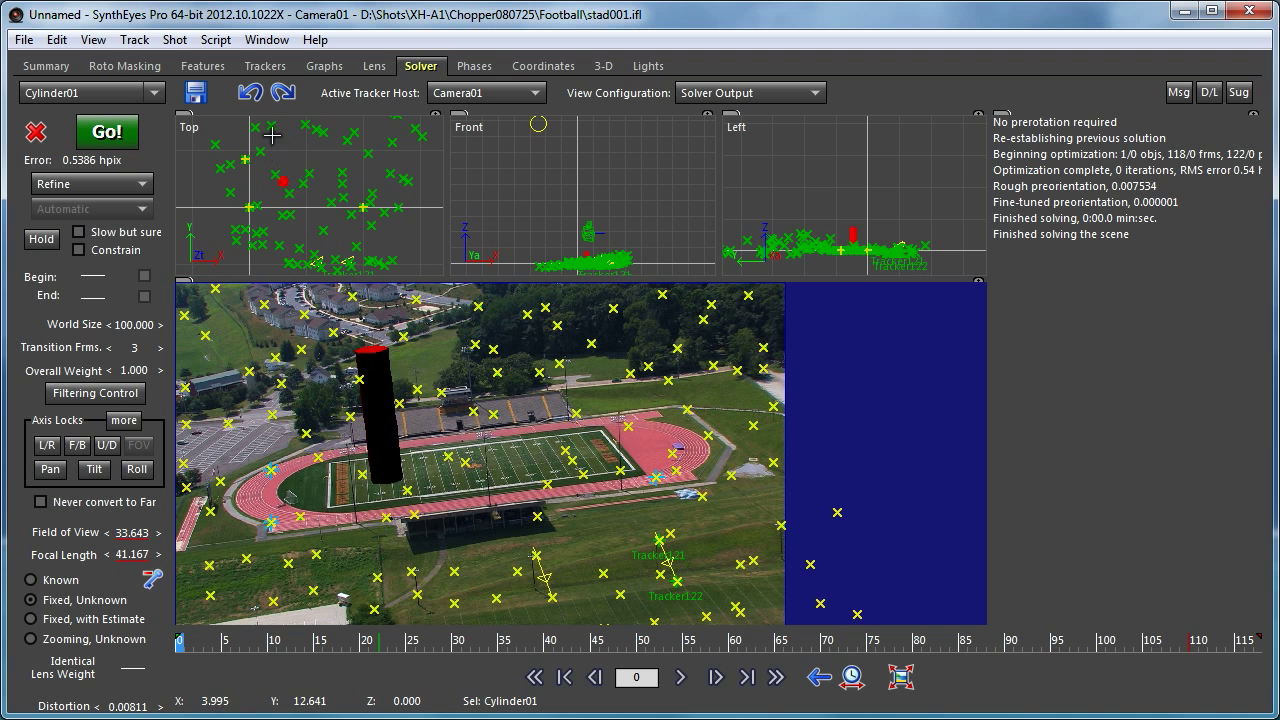
# Change the view configuration to Perspective and lock the view to Camera01.
pyautogui.click(767, 93)
pyautogui.click(729, 160)
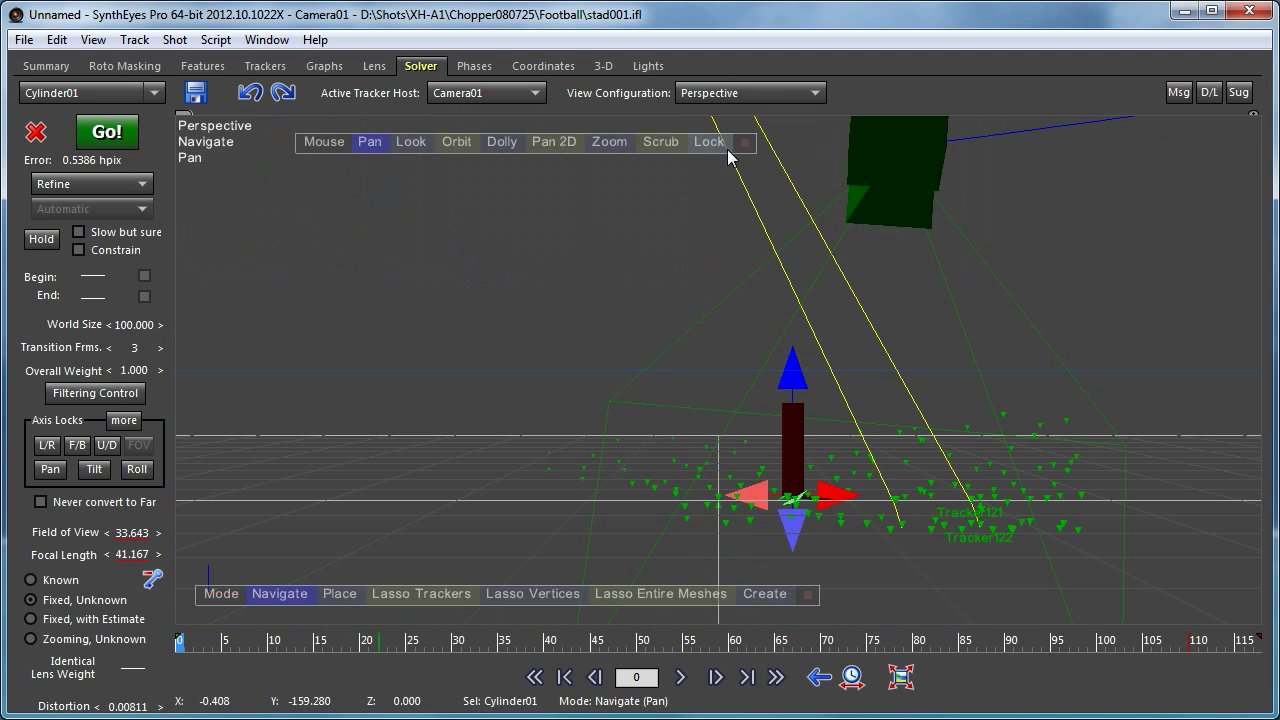
pyautogui.click(709, 142)
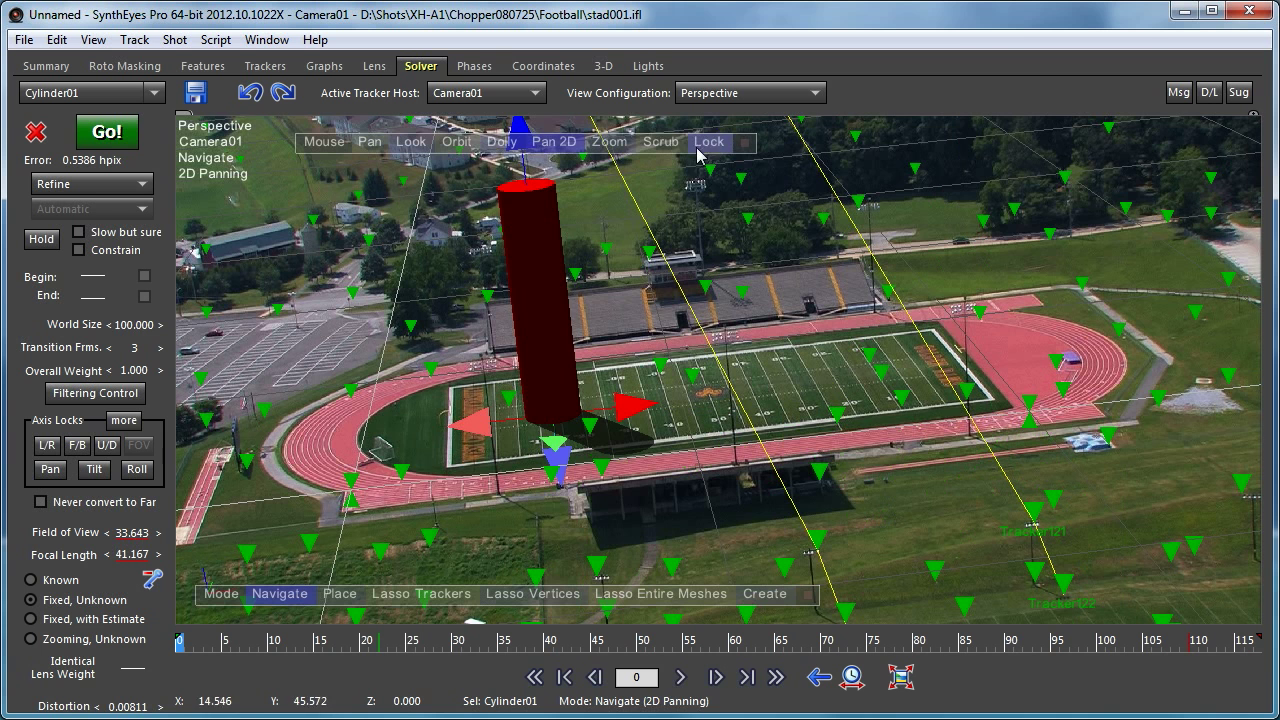